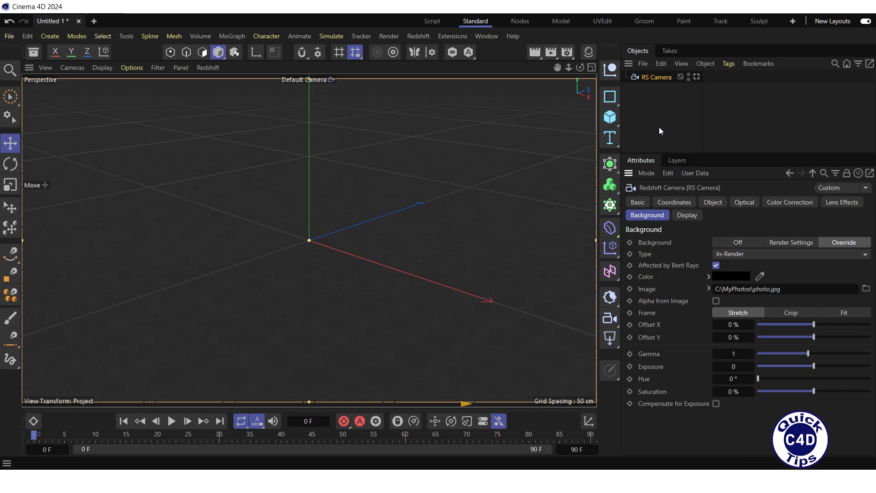
Look through the RS Camera in the viewport and add a Camera Calibrator tag to it
{"action": "left_click", "coordinate": [696, 76]}
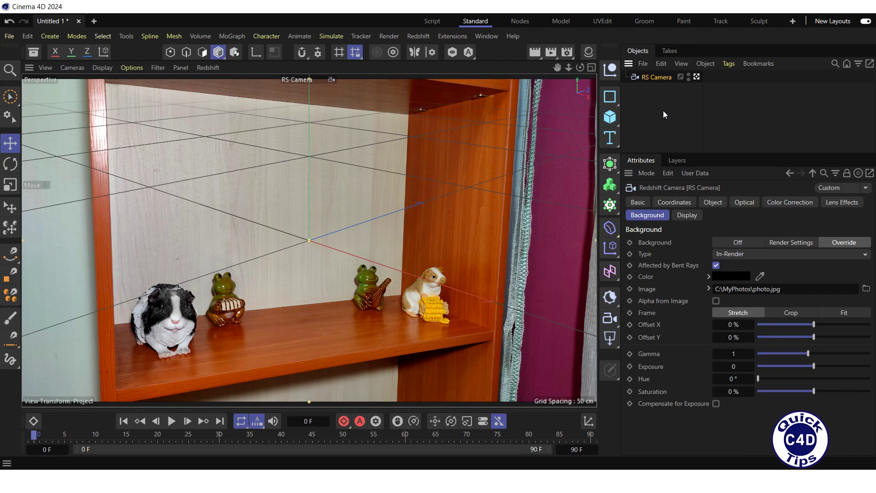
{"action": "right_click", "coordinate": [655, 77]}
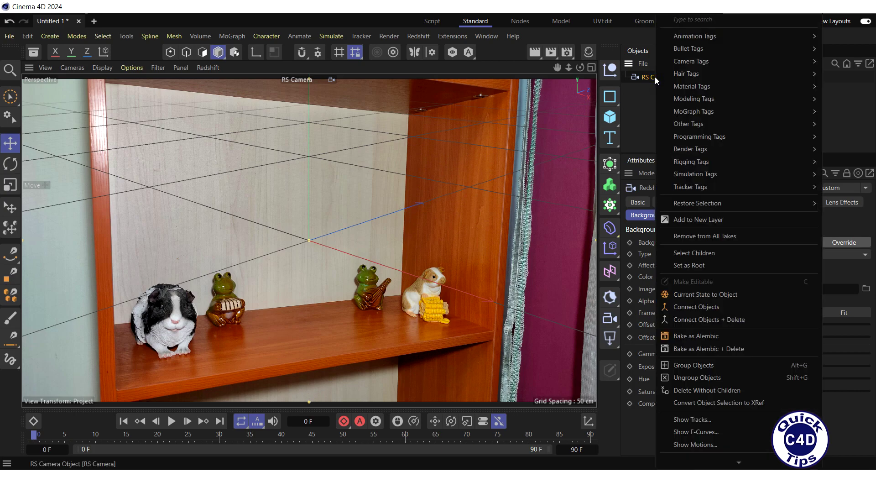
{"action": "mouse_move", "coordinate": [707, 174]}
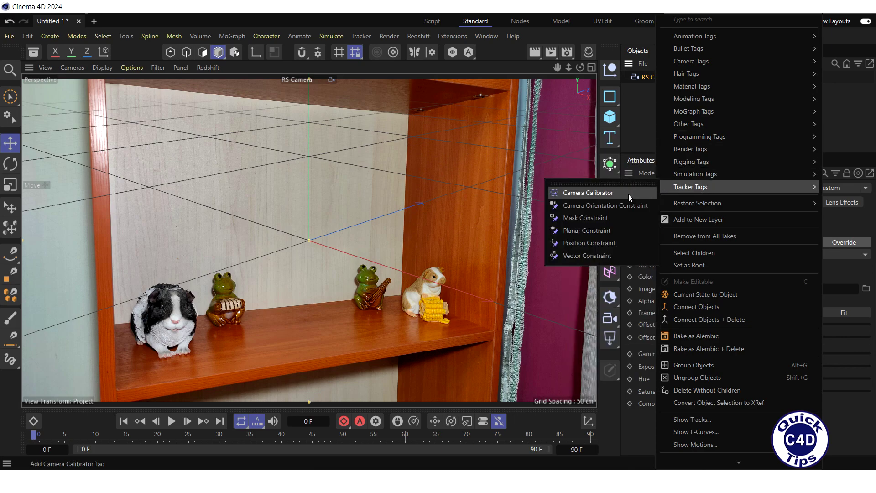
{"action": "left_click", "coordinate": [609, 194]}
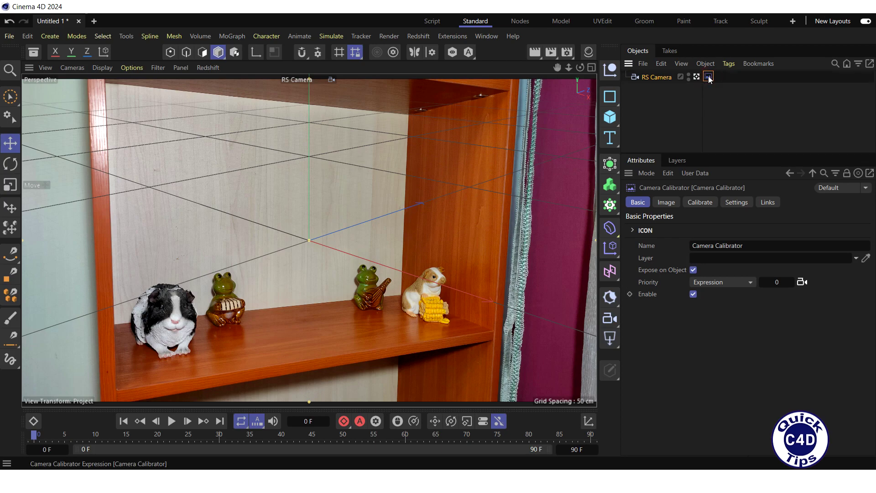
Add a calibration grid and fit its four corners to the inner right side wall of the cabinet in the photo
{"action": "left_click", "coordinate": [701, 203]}
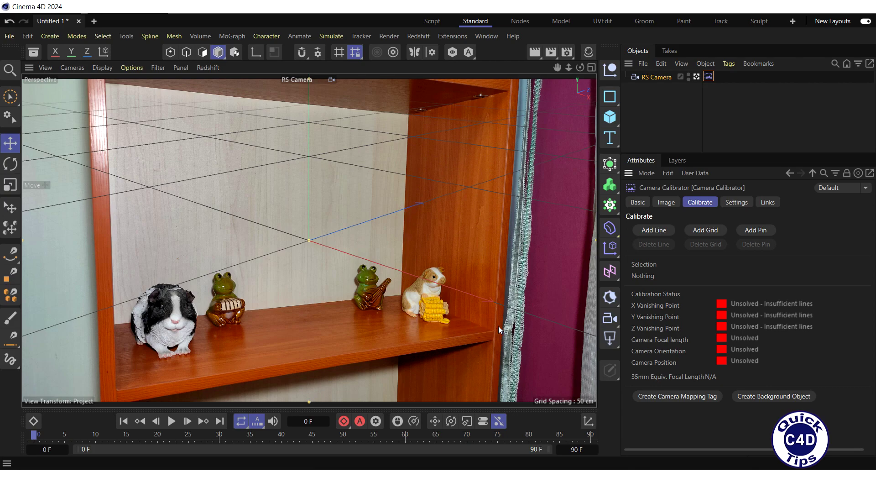
{"action": "left_click", "coordinate": [704, 230]}
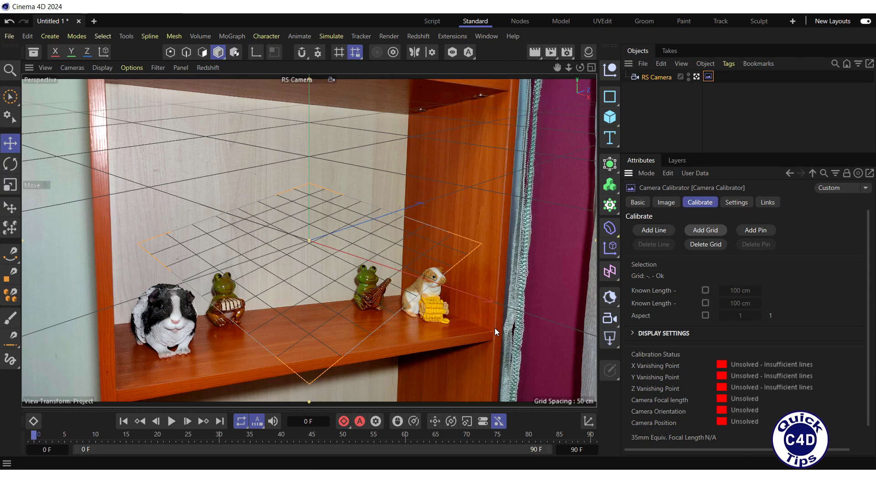
{"action": "left_click_drag", "start_coordinate": [480, 242], "coordinate": [510, 91]}
{"action": "left_click_drag", "start_coordinate": [309, 383], "coordinate": [493, 329]}
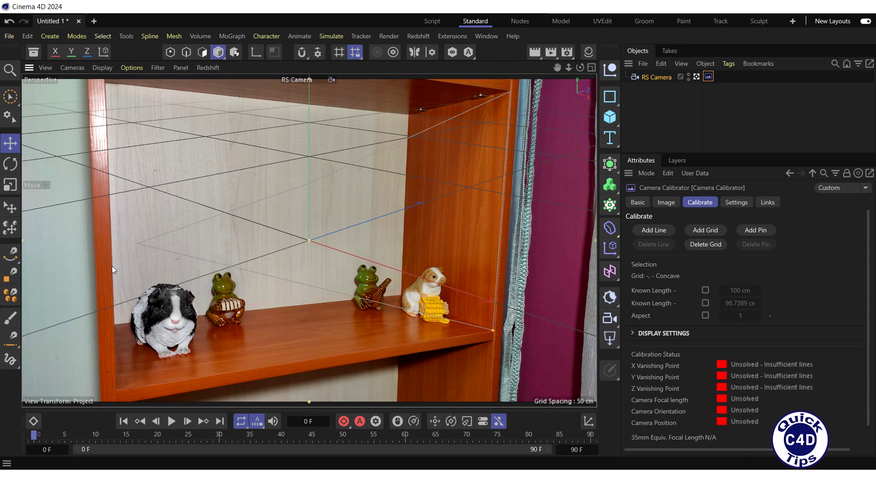
{"action": "mouse_move", "coordinate": [138, 244]}
{"action": "left_mouse_down"}
{"action": "mouse_move", "coordinate": [311, 185]}
{"action": "mouse_move", "coordinate": [374, 126]}
{"action": "mouse_move", "coordinate": [407, 114]}
{"action": "left_mouse_up"}
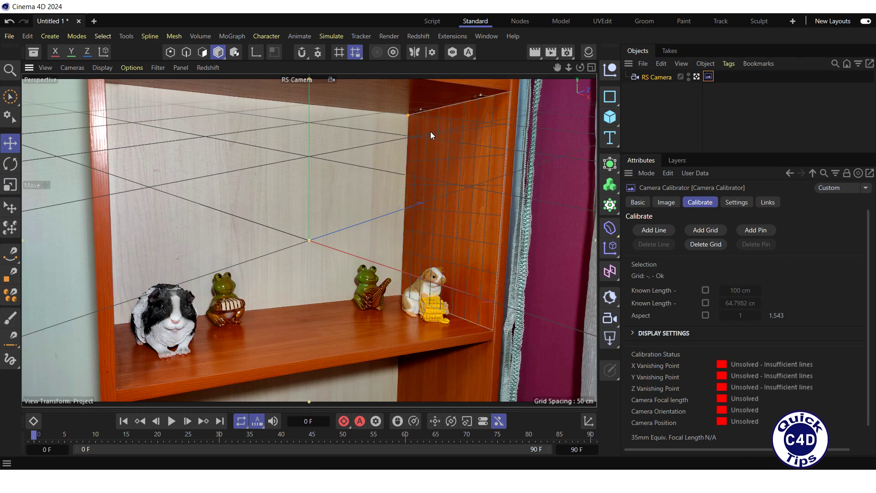
Assign the calibration grid's vertical lines to the Y axis and its depth lines to the Z axis
{"action": "left_click", "coordinate": [502, 210]}
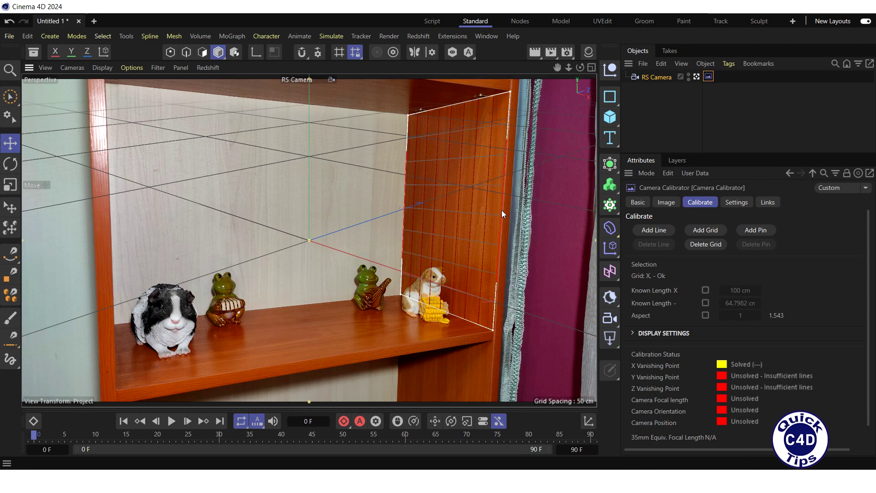
{"action": "left_click", "coordinate": [502, 210]}
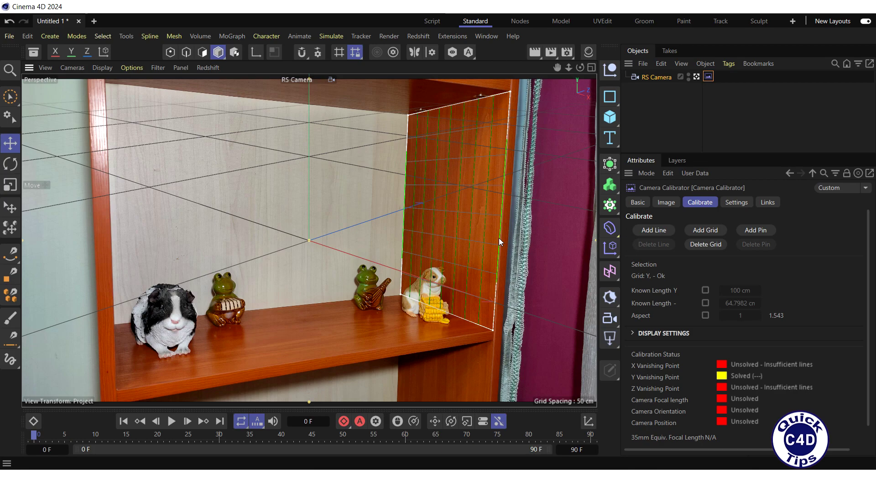
{"action": "left_click", "coordinate": [450, 312]}
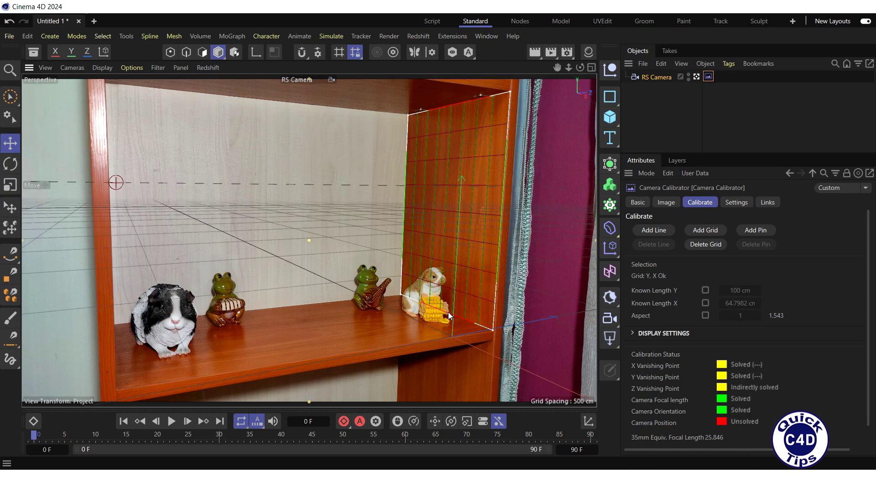
{"action": "left_click", "coordinate": [448, 312]}
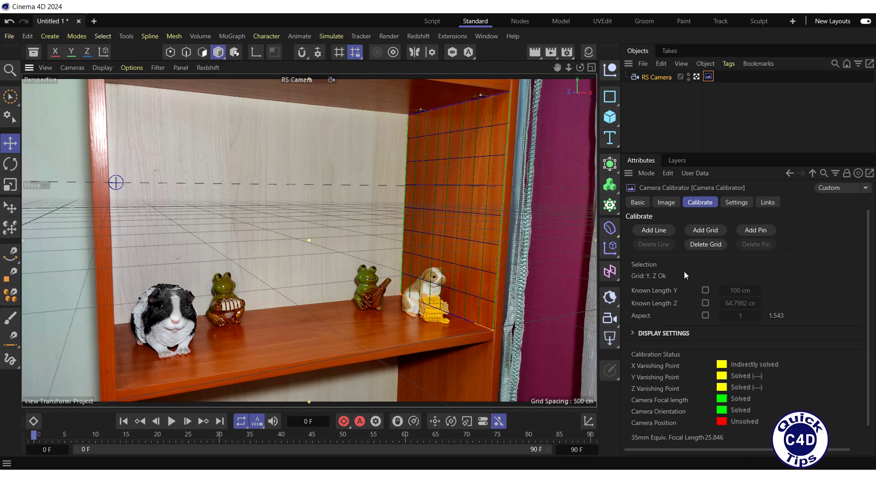
Add a calibration line along the front edge of the shelf and assign it to the X axis
{"action": "left_click", "coordinate": [652, 229]}
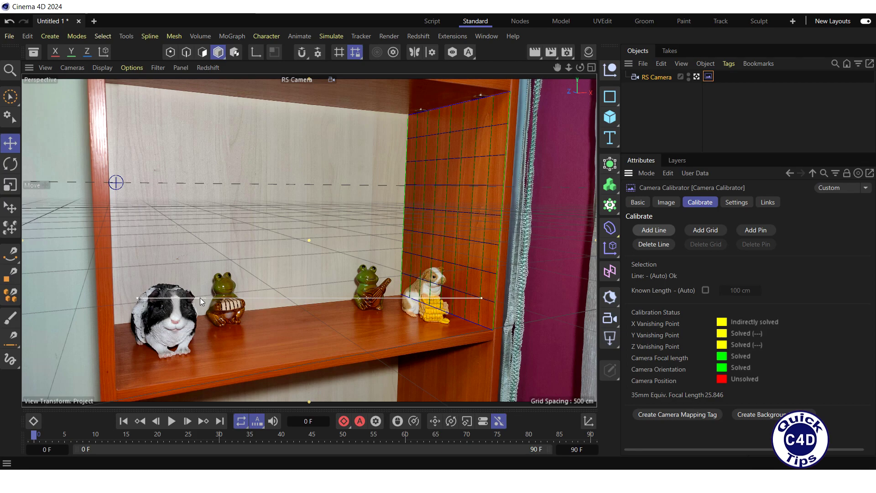
{"action": "left_click_drag", "start_coordinate": [136, 297], "coordinate": [136, 387]}
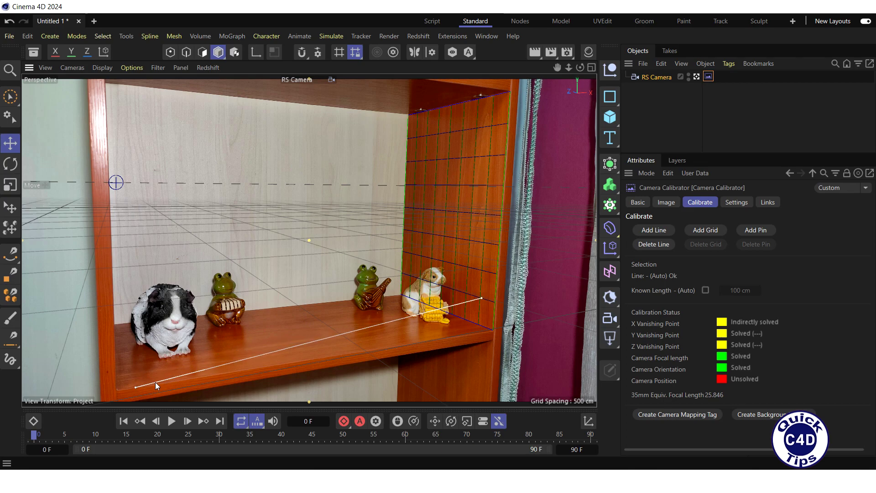
{"action": "left_click_drag", "start_coordinate": [481, 297], "coordinate": [463, 336]}
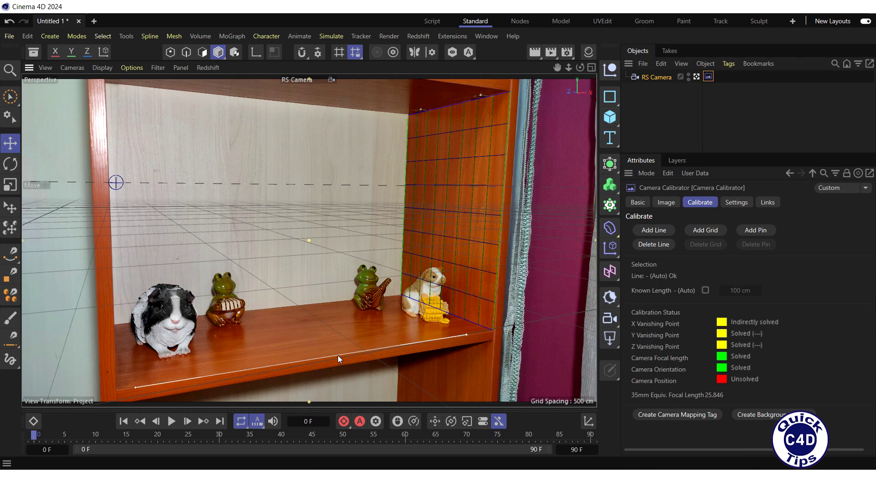
{"action": "key", "text": "x"}
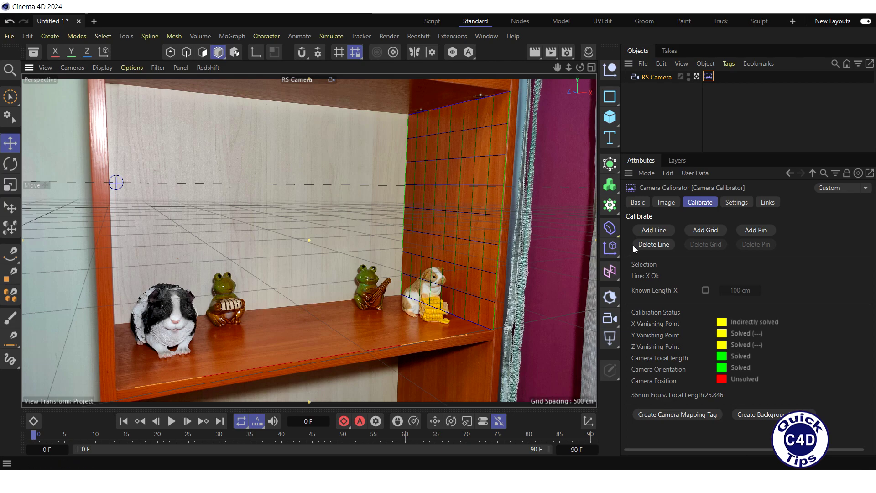
Add a second calibration line along the shelf's back edge behind the figurines and assign it to the X axis
{"action": "left_click", "coordinate": [654, 230]}
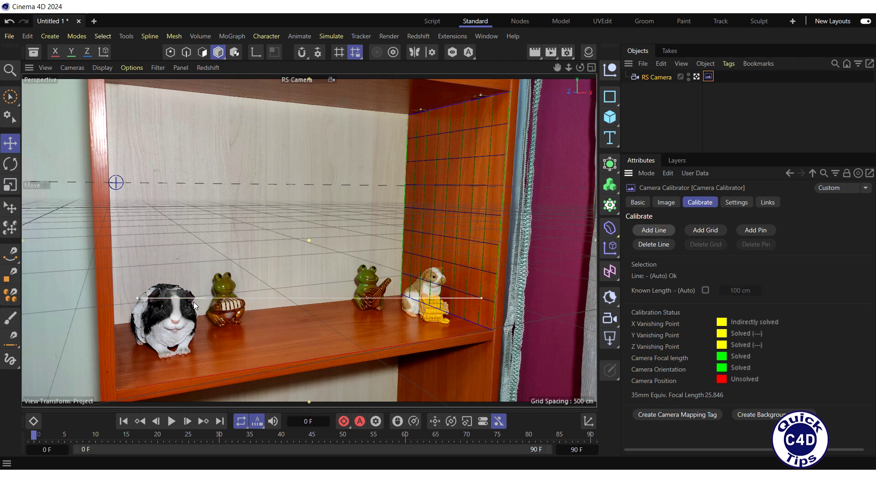
{"action": "left_click_drag", "start_coordinate": [137, 300], "coordinate": [124, 323]}
{"action": "left_click_drag", "start_coordinate": [481, 298], "coordinate": [395, 296]}
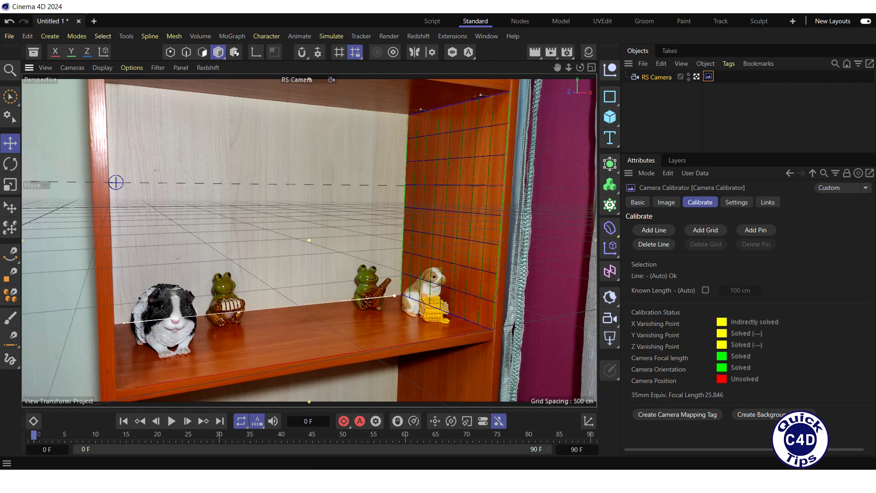
{"action": "left_click", "coordinate": [311, 305]}
Add an X-axis calibration line along the edge where the cabinet's back panel meets the upper shelf
{"action": "left_click", "coordinate": [647, 231]}
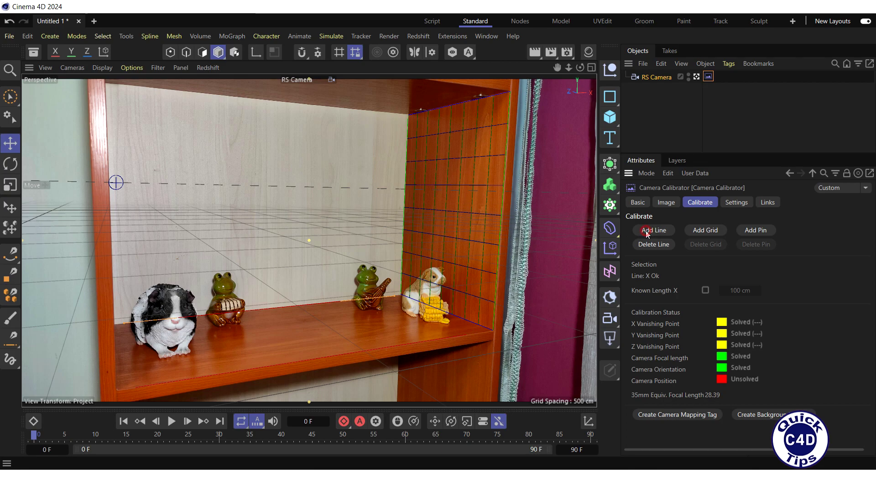
{"action": "left_click", "coordinate": [137, 297]}
{"action": "left_click_drag", "start_coordinate": [119, 161], "coordinate": [112, 83]}
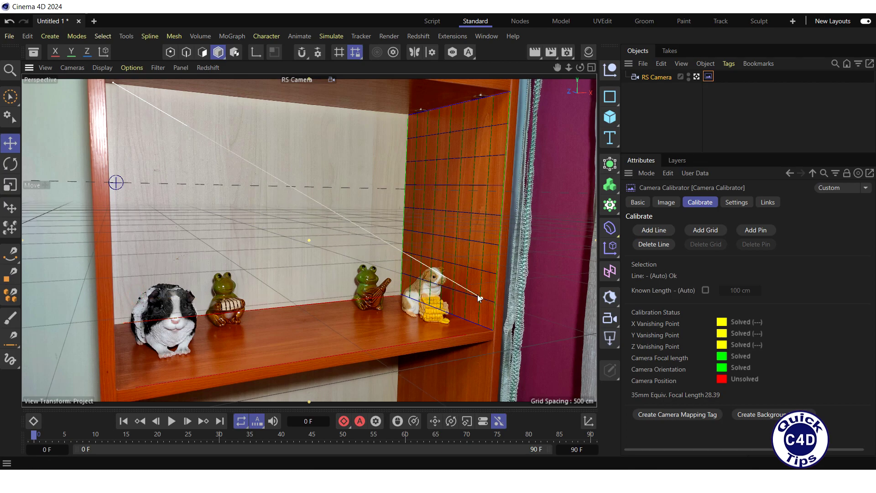
{"action": "left_click_drag", "start_coordinate": [482, 298], "coordinate": [396, 113]}
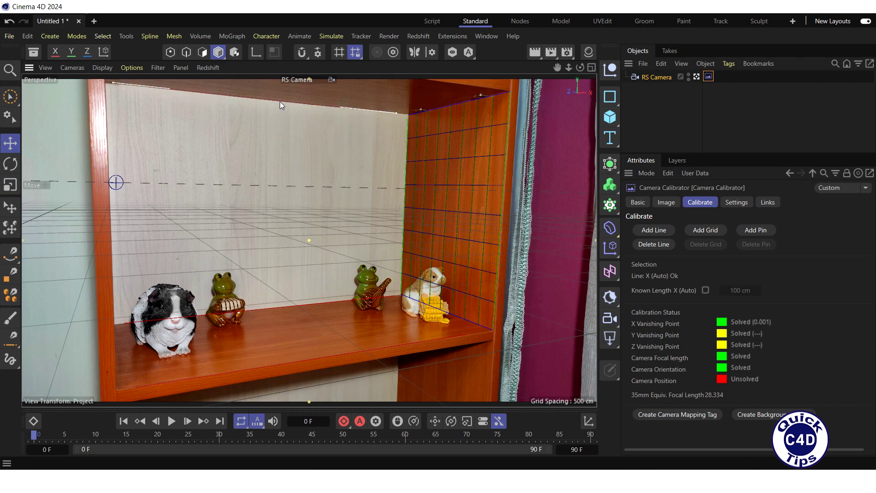
Add a calibration line along the vertical edge of the cabinet's left side wall and assign it to the Y axis
{"action": "left_click", "coordinate": [652, 230]}
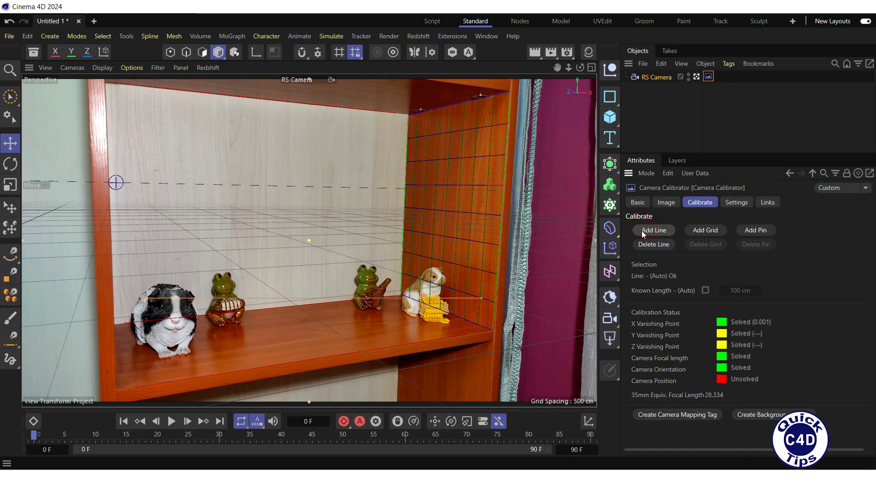
{"action": "left_click_drag", "start_coordinate": [141, 300], "coordinate": [113, 95]}
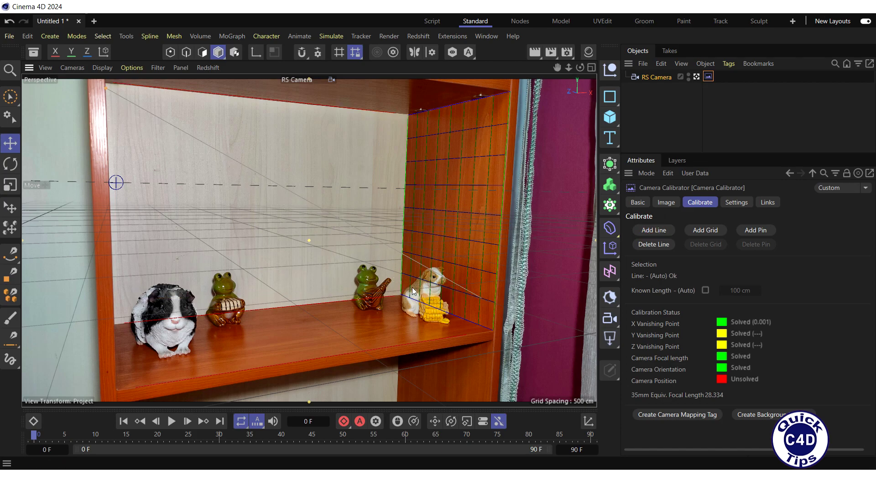
{"action": "left_click_drag", "start_coordinate": [482, 298], "coordinate": [117, 369]}
{"action": "left_click", "coordinate": [113, 244]}
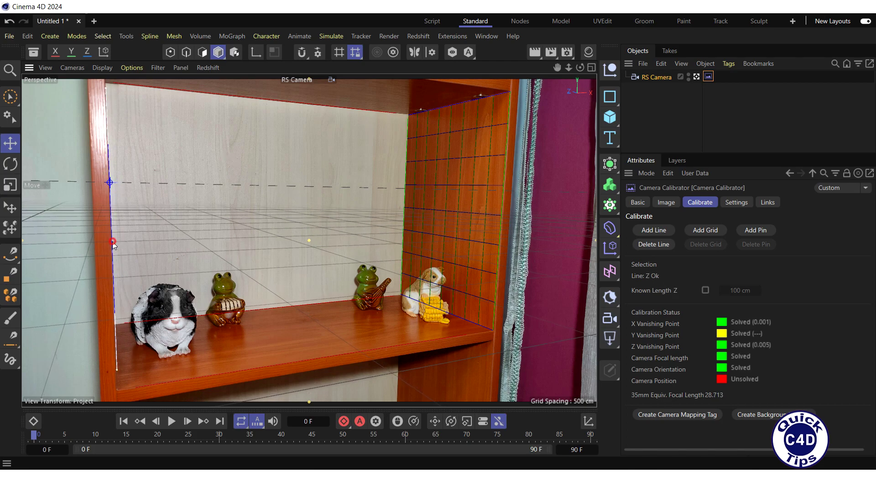
{"action": "left_click", "coordinate": [112, 250], "text": "ctrl"}
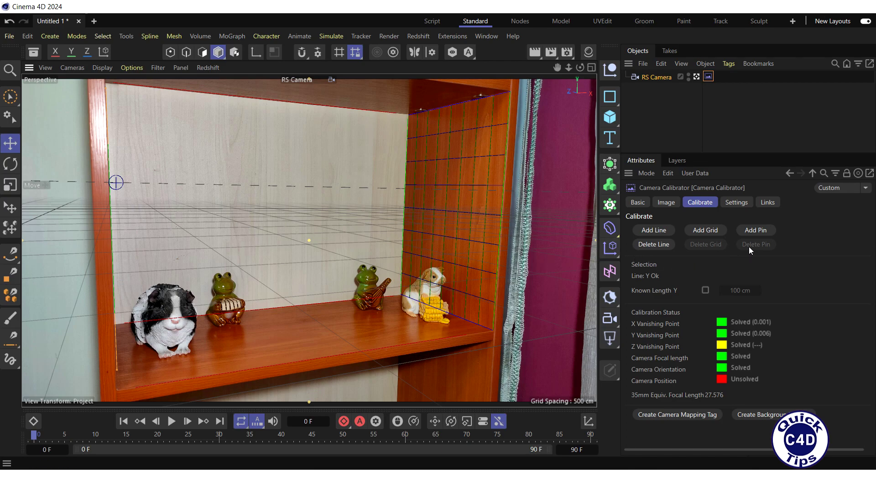
Add a pin at the grid's lower back corner and set the grid's Known Length Y to 37 cm
{"action": "left_click", "coordinate": [753, 232]}
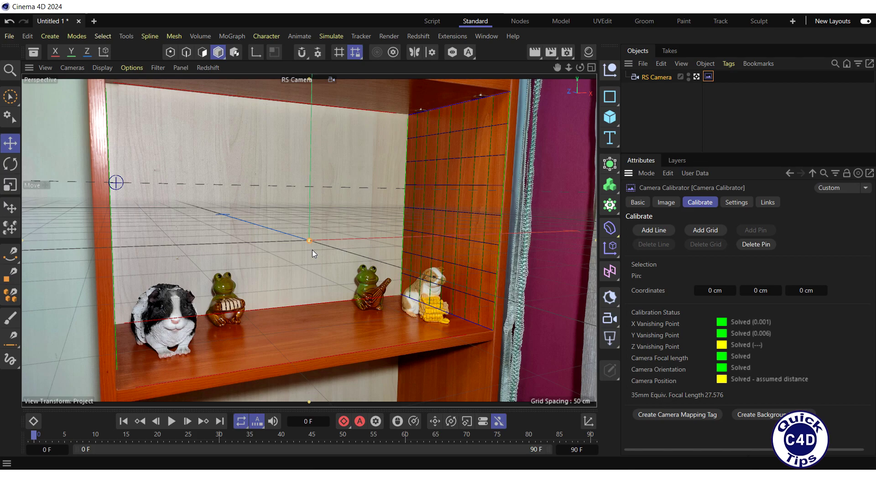
{"action": "left_click_drag", "start_coordinate": [310, 240], "coordinate": [400, 294]}
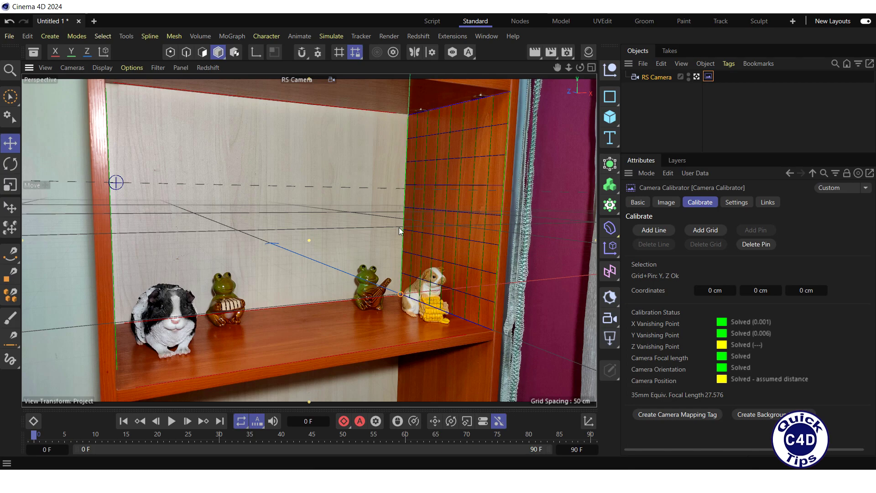
{"action": "left_click", "coordinate": [401, 279]}
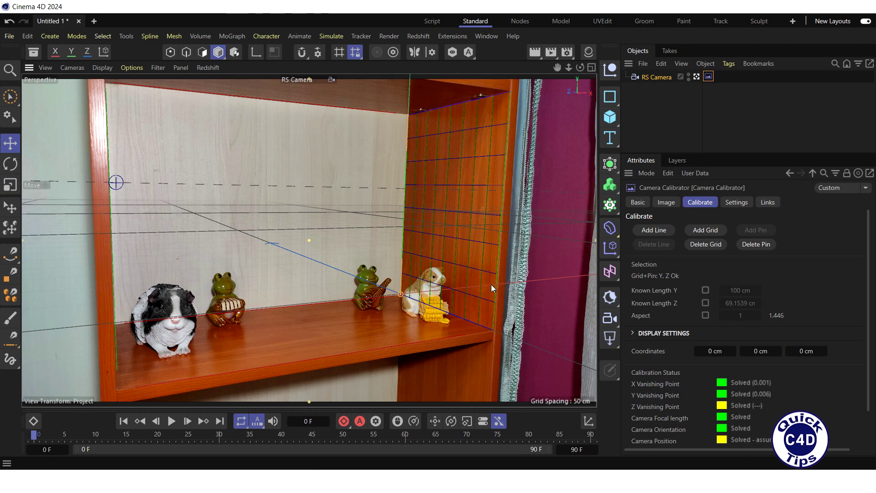
{"action": "left_click", "coordinate": [705, 291]}
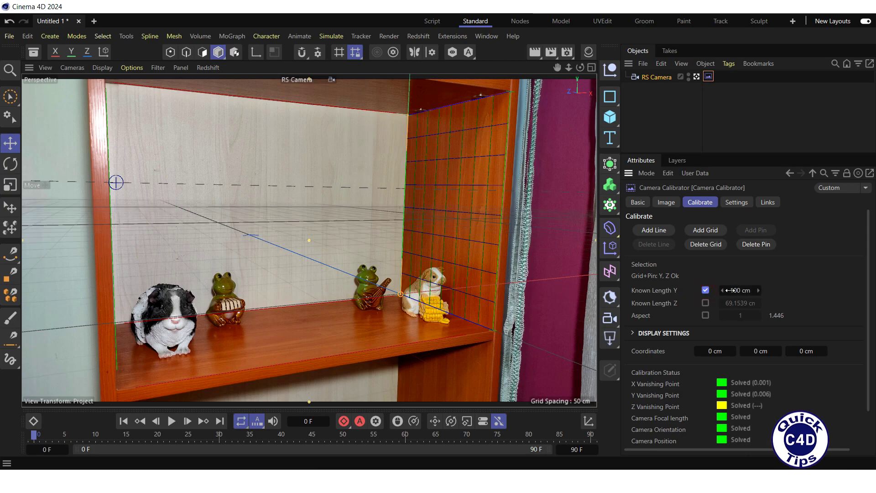
{"action": "left_click", "coordinate": [739, 290]}
{"action": "type", "text": "37"}
{"action": "key", "text": "Return"}
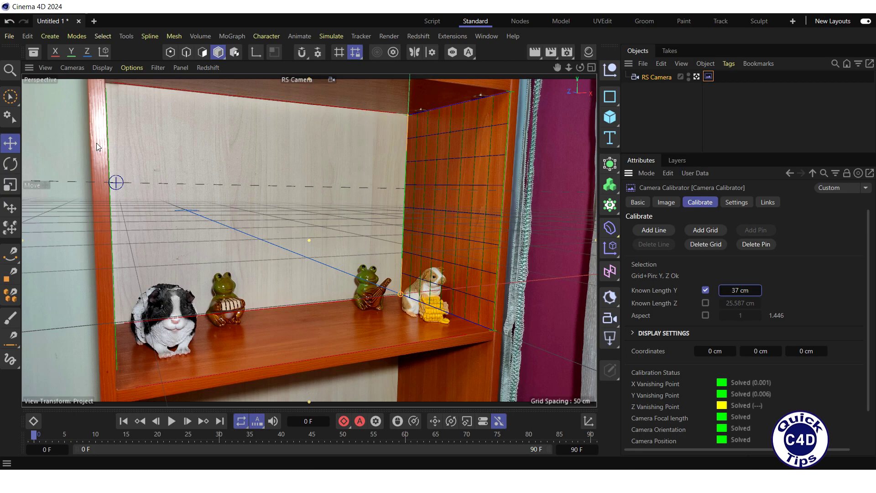
Place the pink and purple shaving can from the Packaging models in the Asset Browser near the left end of the shelf
{"action": "left_click", "coordinate": [33, 53]}
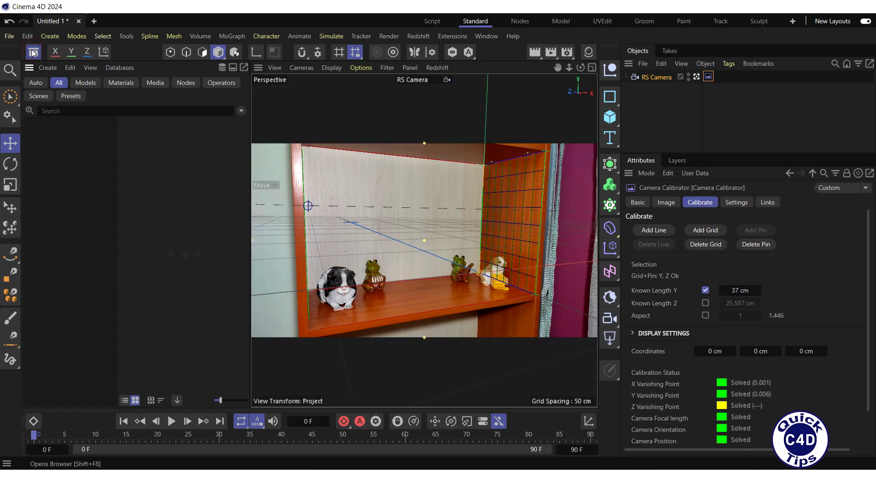
{"action": "left_click", "coordinate": [85, 83]}
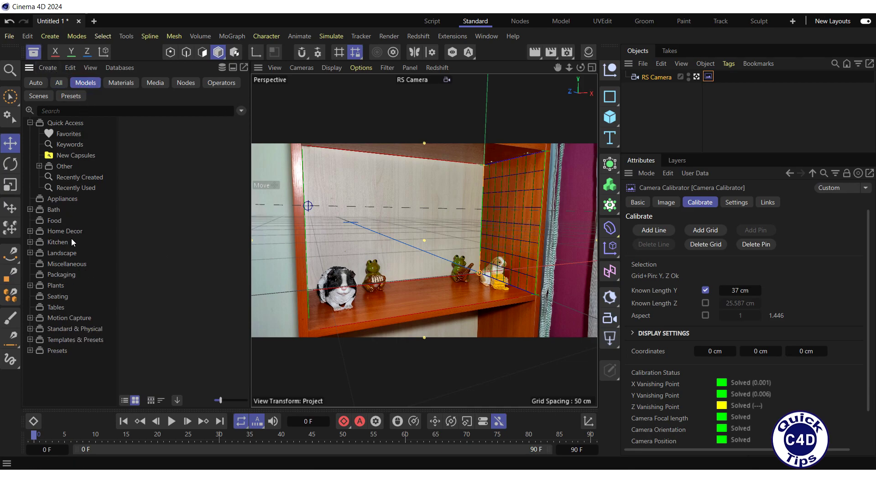
{"action": "left_click", "coordinate": [64, 277]}
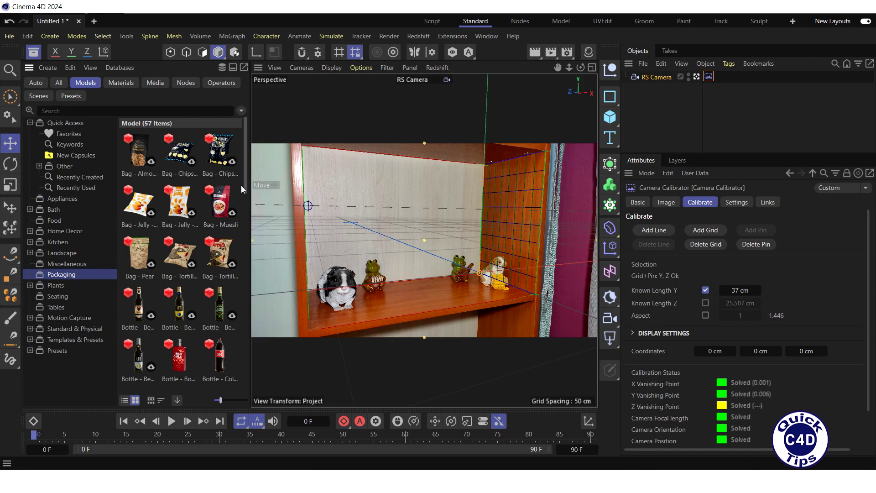
{"action": "left_click_drag", "start_coordinate": [245, 183], "coordinate": [265, 381]}
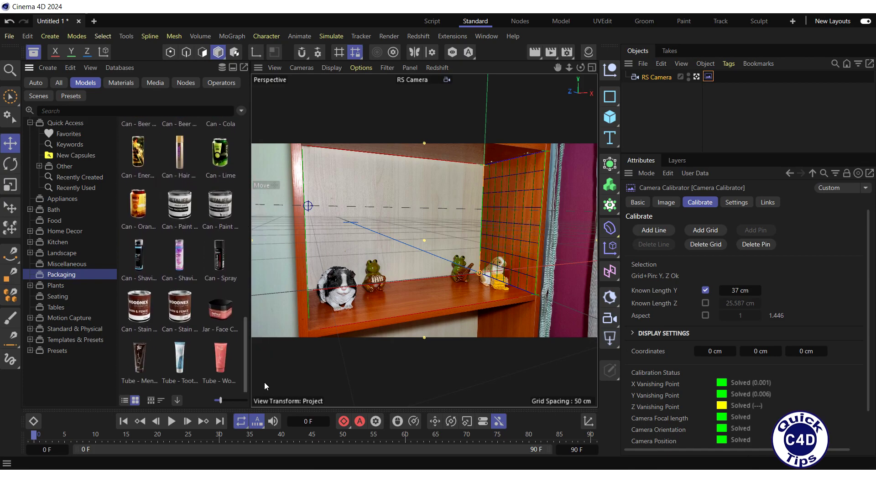
{"action": "left_click_drag", "start_coordinate": [179, 256], "coordinate": [340, 274]}
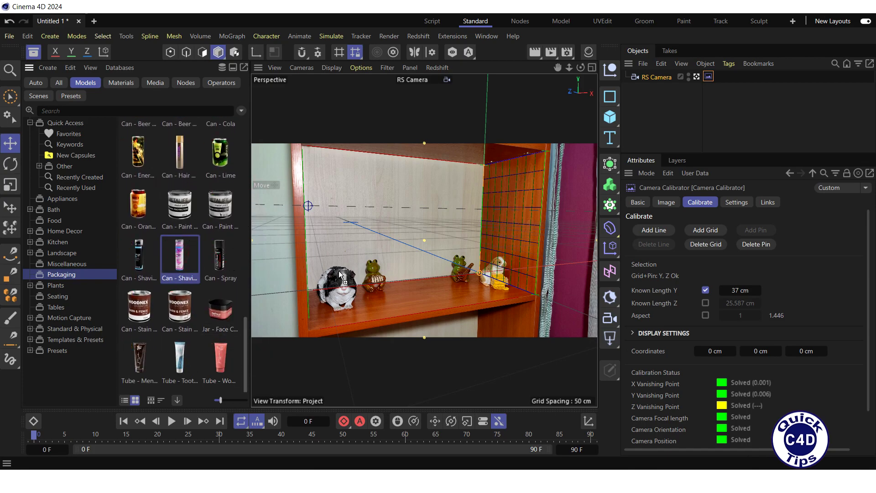
Close the Asset Browser and move the shaving can about 26.5 cm along negative X, then forward along Z onto the middle of the shelf
{"action": "left_click_drag", "start_coordinate": [422, 284], "coordinate": [423, 284]}
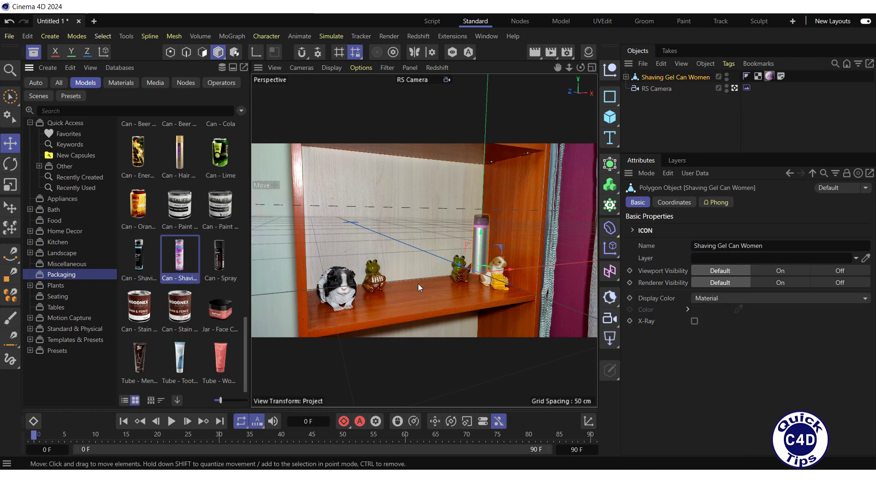
{"action": "left_click", "coordinate": [34, 53]}
{"action": "left_click_drag", "start_coordinate": [443, 290], "coordinate": [328, 300]}
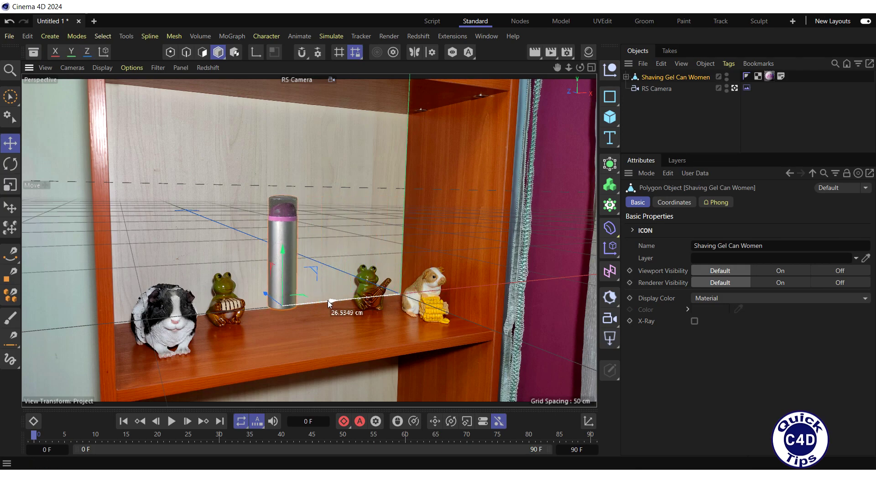
{"action": "left_click_drag", "start_coordinate": [267, 297], "coordinate": [296, 322]}
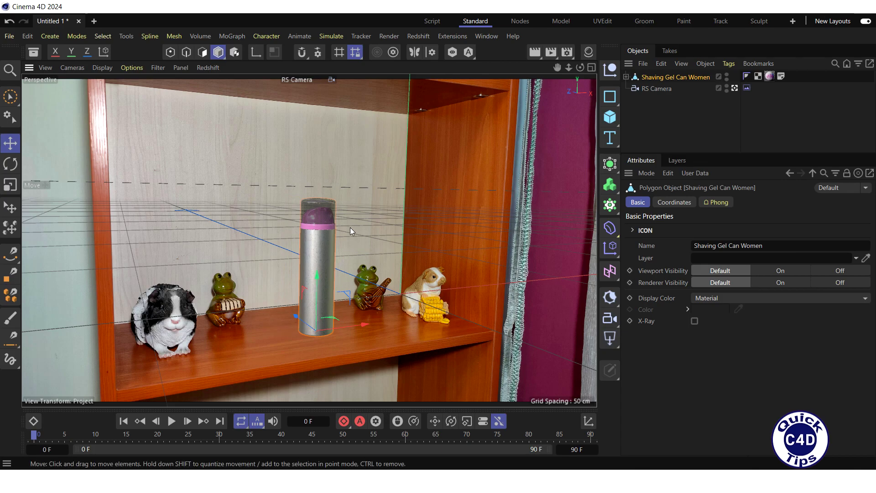
Start a live render in the Redshift RenderView and shrink its window so the can stays visible in the viewport
{"action": "left_click", "coordinate": [418, 39]}
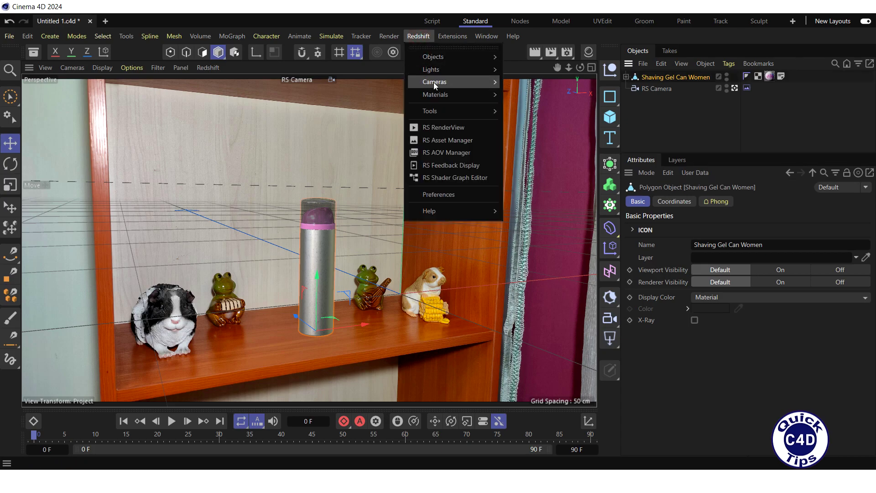
{"action": "left_click", "coordinate": [443, 127]}
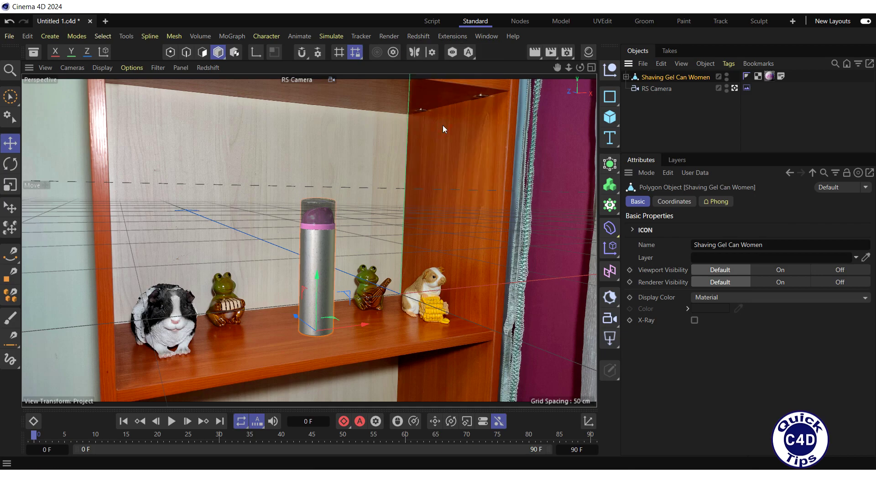
{"action": "left_click", "coordinate": [456, 159]}
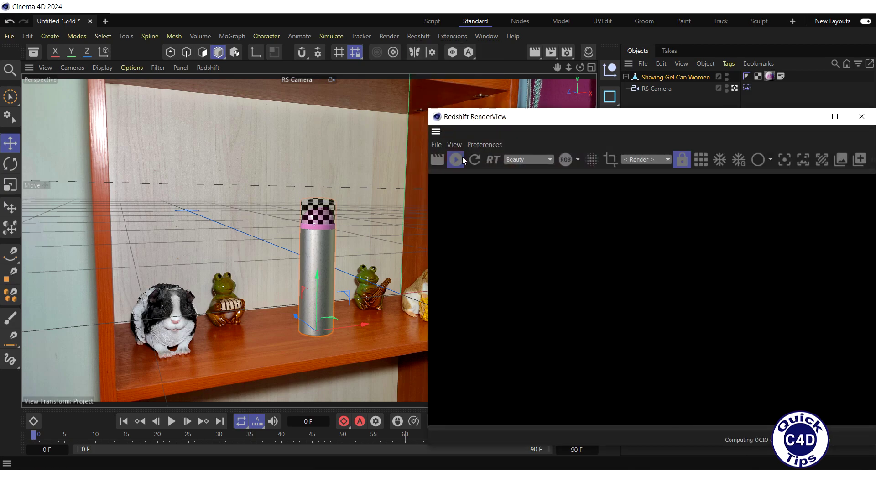
{"action": "left_click_drag", "start_coordinate": [530, 118], "coordinate": [102, 28]}
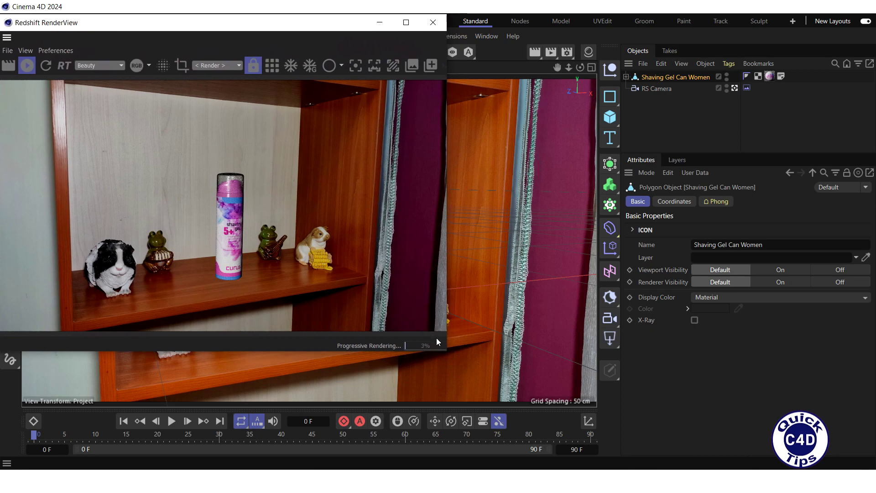
{"action": "left_click_drag", "start_coordinate": [445, 349], "coordinate": [287, 256]}
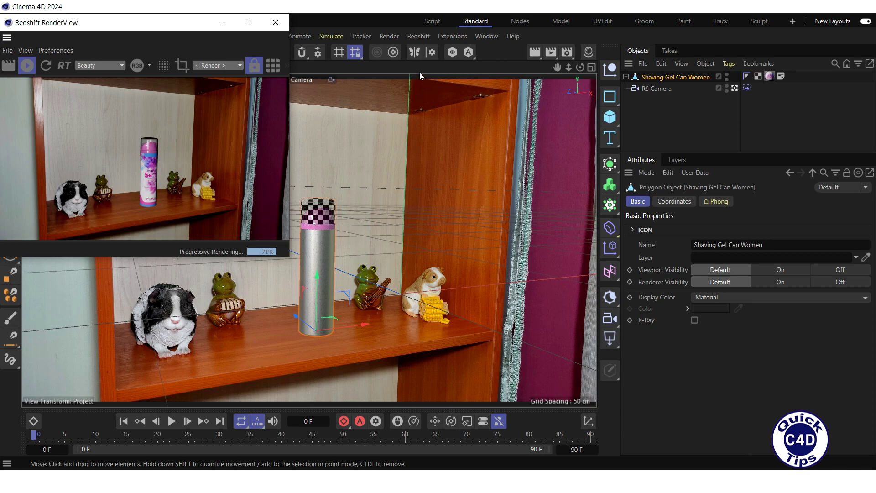
Add a Redshift Dome Light and load photo.jpg as its texture
{"action": "left_click", "coordinate": [415, 36]}
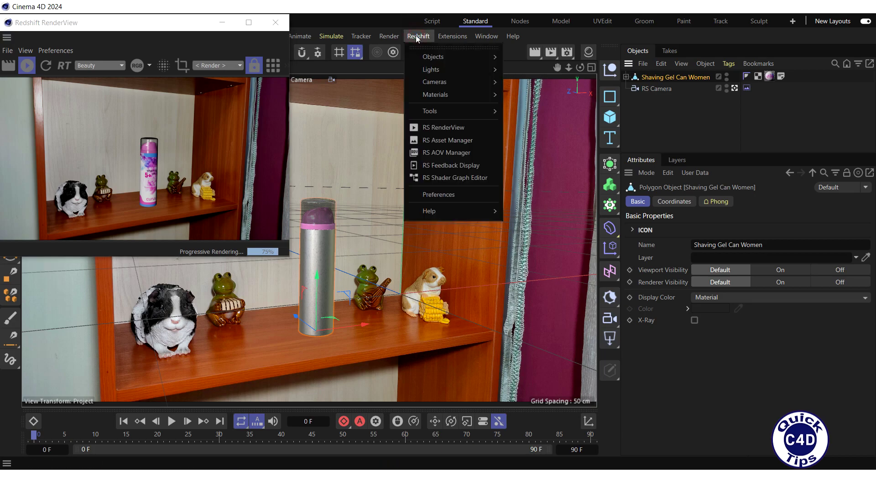
{"action": "mouse_move", "coordinate": [433, 72]}
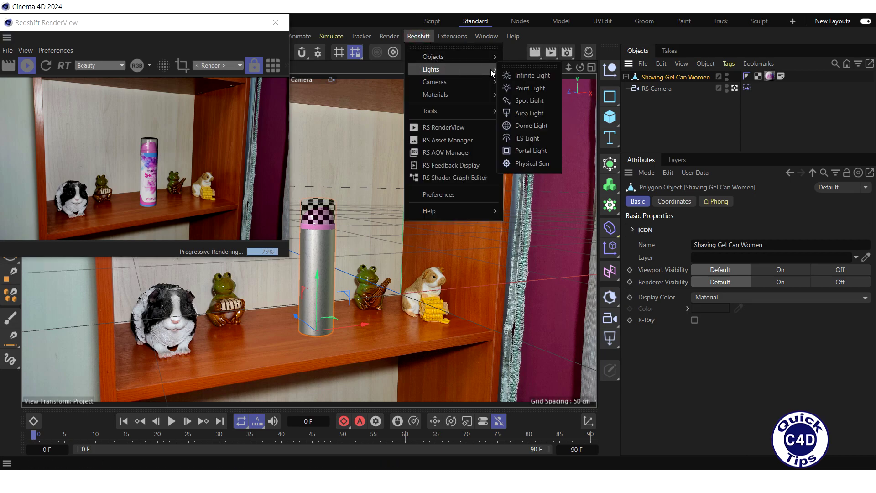
{"action": "left_click", "coordinate": [524, 124]}
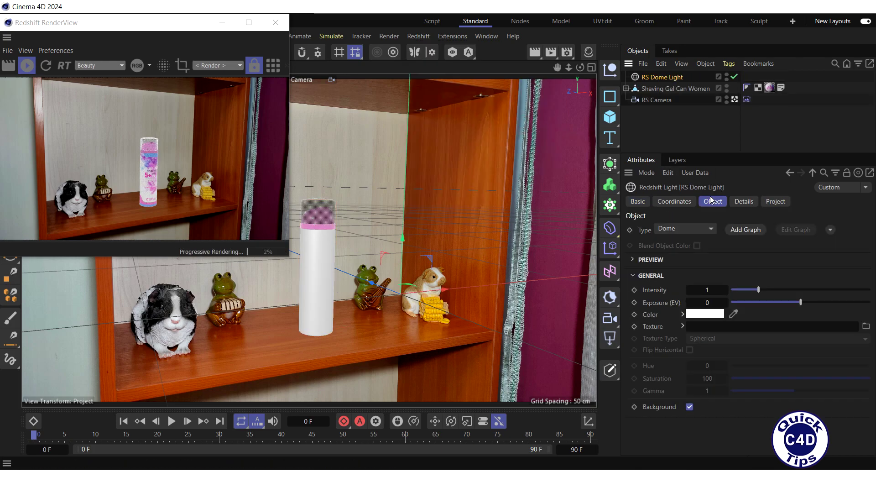
{"action": "left_click", "coordinate": [866, 326]}
{"action": "left_click", "coordinate": [157, 129]}
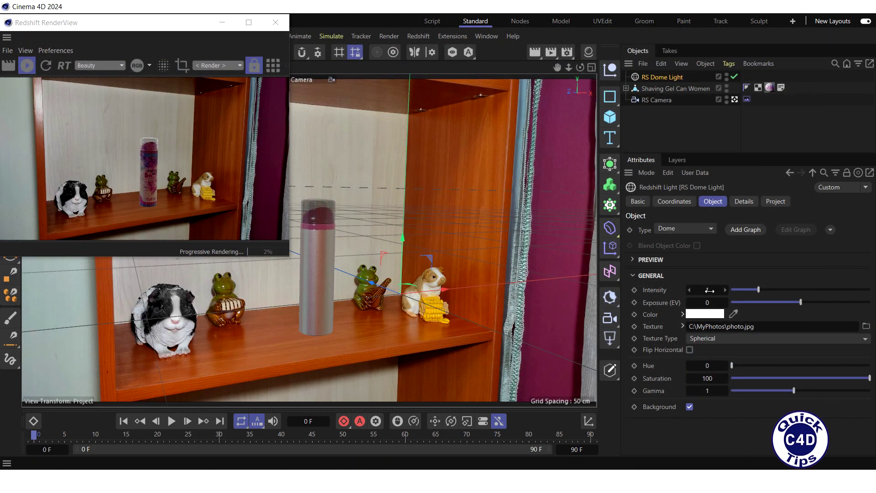
Set the dome light's intensity to 0.3 and disable its shadow casting
{"action": "left_click", "coordinate": [709, 290]}
{"action": "type", "text": "0.3"}
{"action": "key", "text": "Return"}
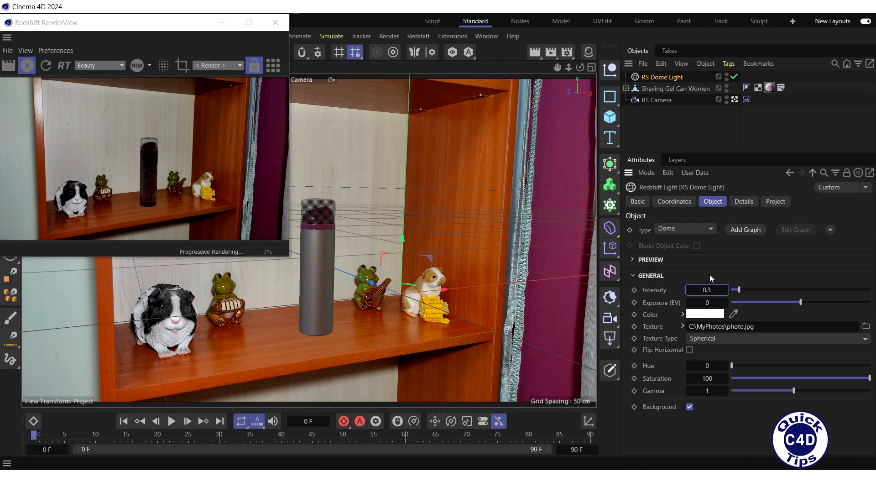
{"action": "left_click", "coordinate": [743, 201]}
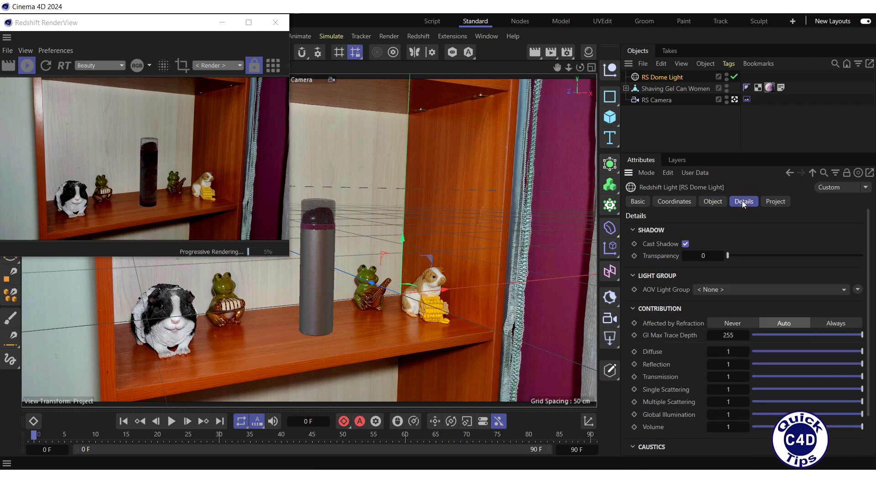
{"action": "left_click", "coordinate": [685, 244]}
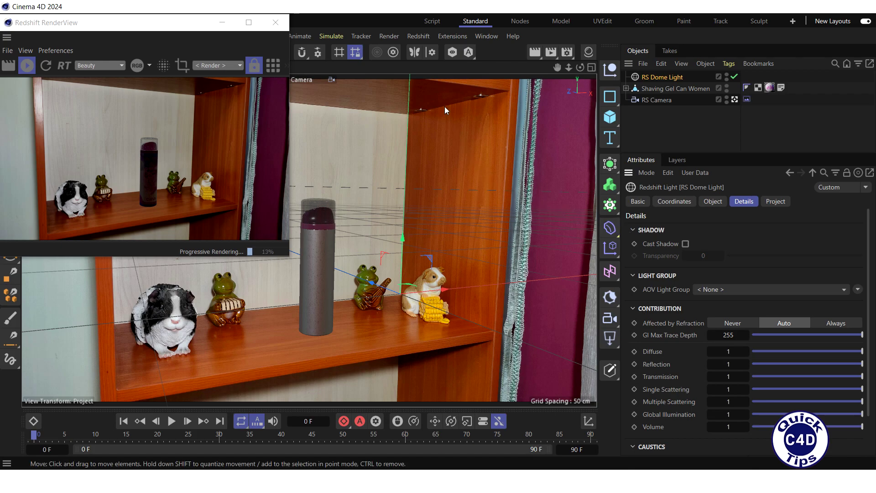
Add a Redshift Point Light and move it in the Top view to the front end of the camera
{"action": "left_click", "coordinate": [416, 36]}
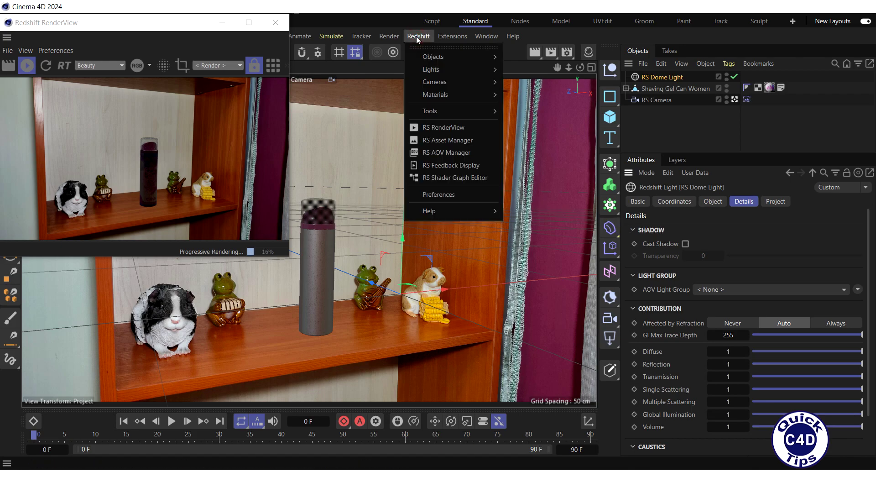
{"action": "mouse_move", "coordinate": [426, 71]}
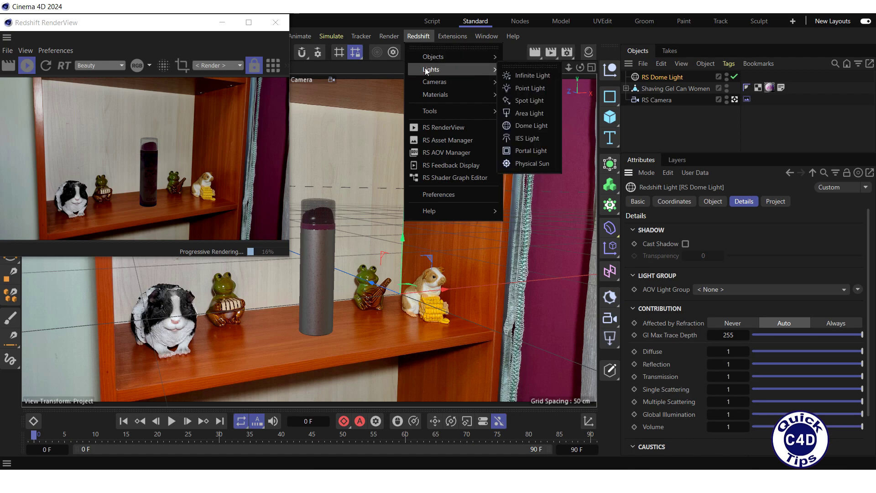
{"action": "left_click", "coordinate": [525, 88]}
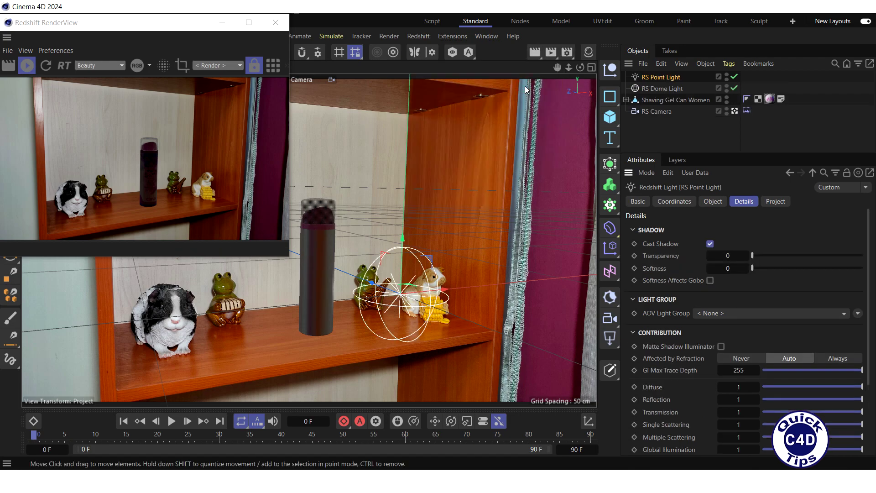
{"action": "left_click", "coordinate": [591, 67]}
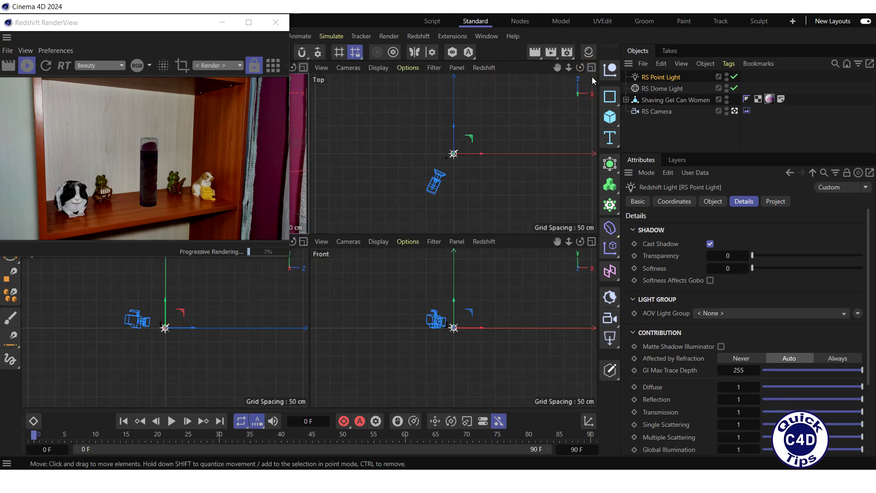
{"action": "left_click", "coordinate": [592, 68]}
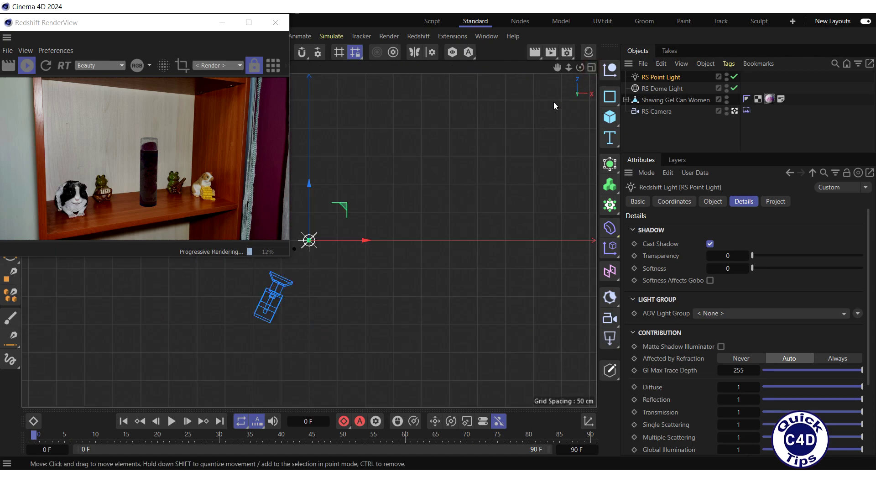
{"action": "middle_click_drag", "start_coordinate": [470, 174], "coordinate": [538, 146], "text": "alt"}
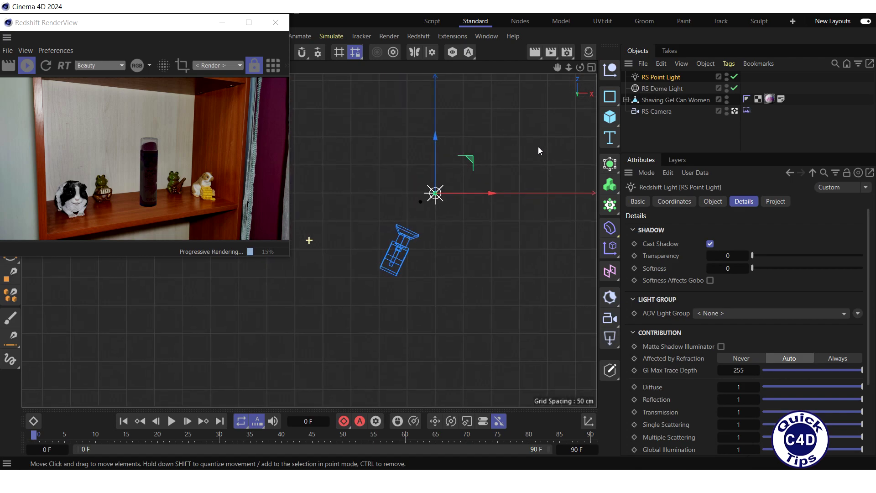
{"action": "scroll", "coordinate": [475, 204], "scroll_direction": "up", "scroll_amount": 3}
{"action": "left_click_drag", "start_coordinate": [419, 151], "coordinate": [368, 241]}
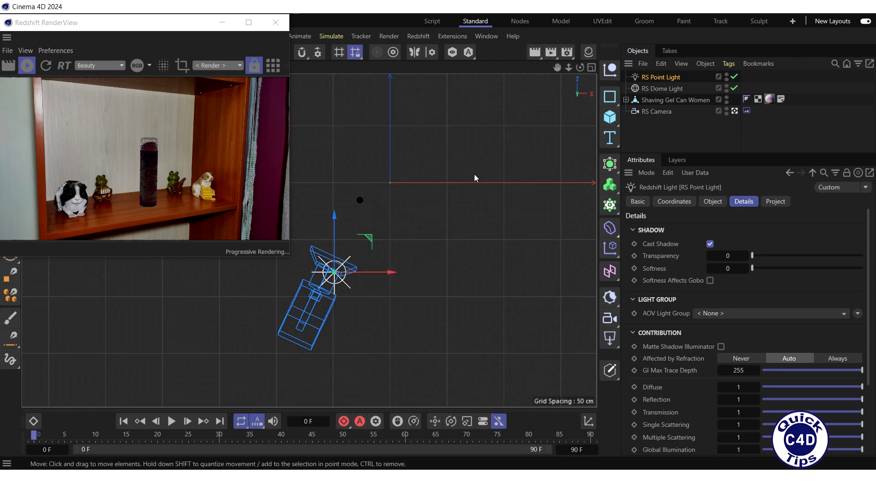
Raise the point light to the camera's lens height in the side view, and return to the full camera view
{"action": "left_click", "coordinate": [591, 69]}
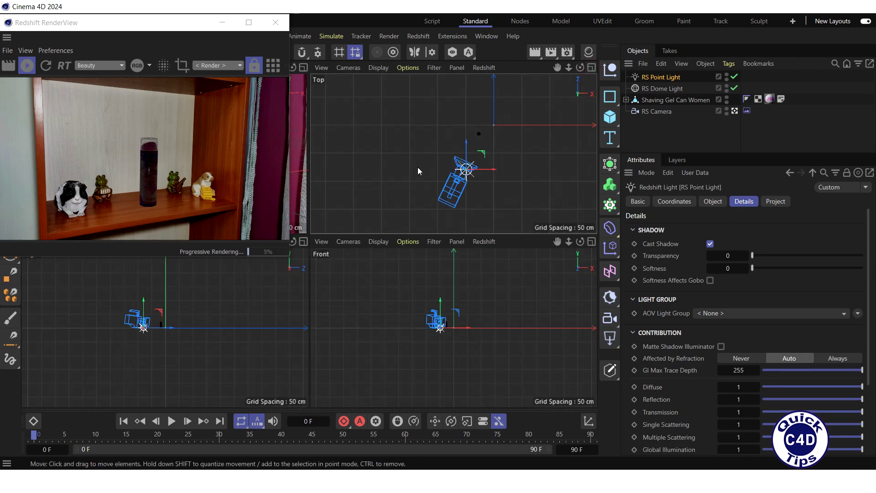
{"action": "left_click", "coordinate": [304, 242]}
{"action": "scroll", "coordinate": [450, 292], "scroll_direction": "up", "scroll_amount": 3}
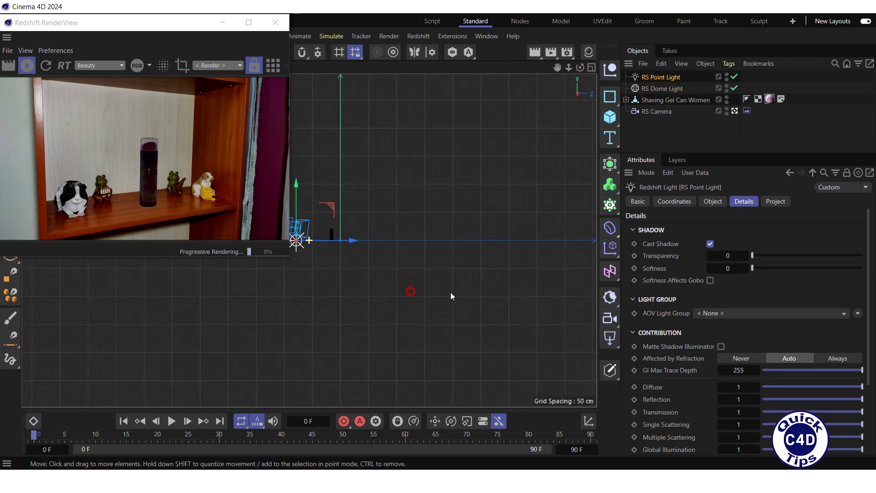
{"action": "middle_click_drag", "start_coordinate": [450, 292], "coordinate": [552, 288], "text": "alt"}
{"action": "scroll", "coordinate": [414, 207], "scroll_direction": "up", "scroll_amount": 3}
{"action": "left_click_drag", "start_coordinate": [409, 213], "coordinate": [409, 182]}
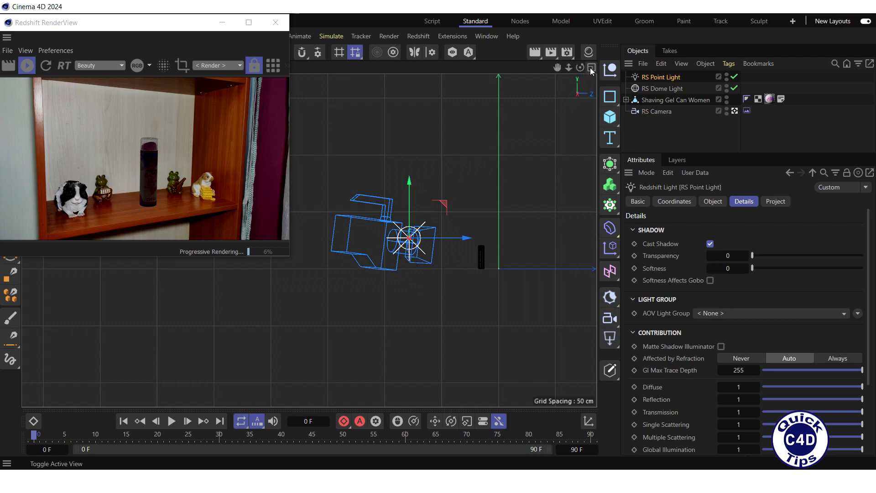
{"action": "left_click", "coordinate": [590, 68]}
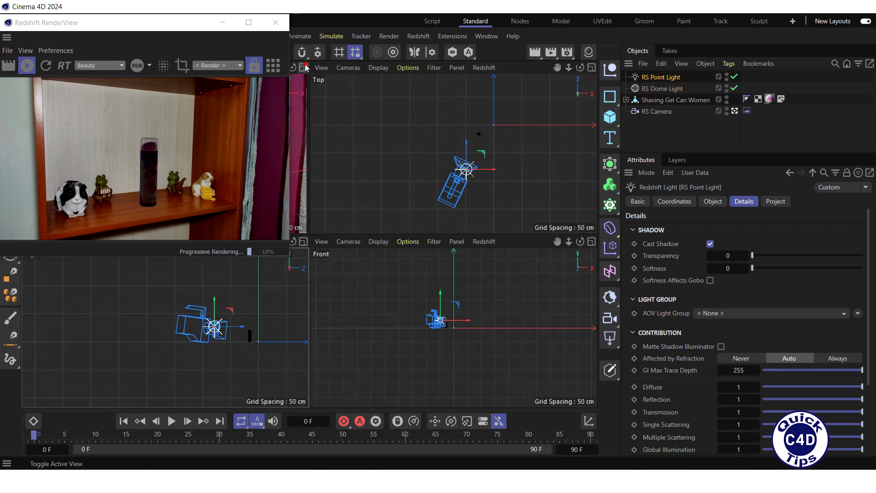
{"action": "left_click", "coordinate": [305, 67]}
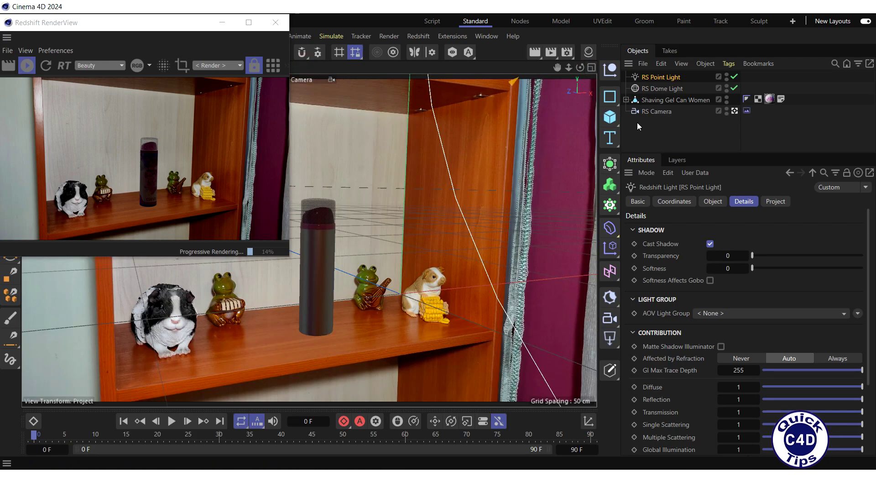
Set the point light's intensity to 13000
{"action": "left_click", "coordinate": [712, 201]}
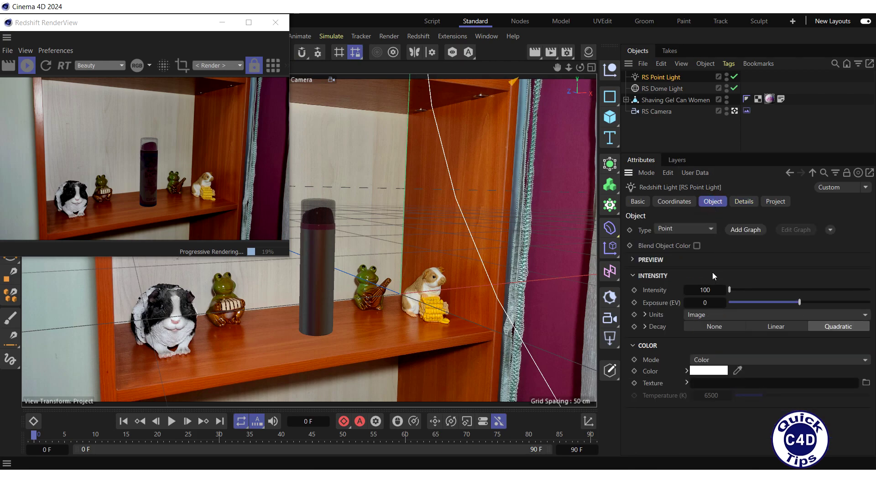
{"action": "left_click", "coordinate": [705, 289]}
{"action": "type", "text": "13000"}
{"action": "key", "text": "Return"}
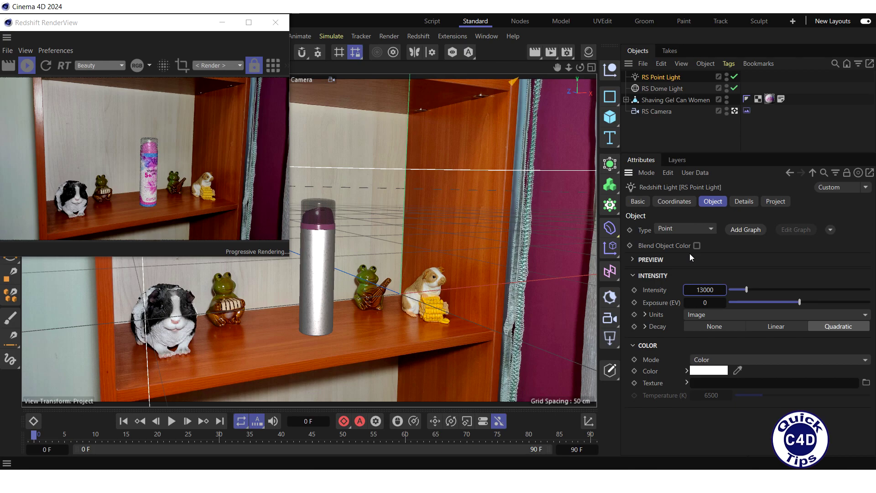
Set the point light's shadow transparency to 0.2 and its shadow softness to 1
{"action": "left_click", "coordinate": [742, 201]}
{"action": "left_click", "coordinate": [728, 255]}
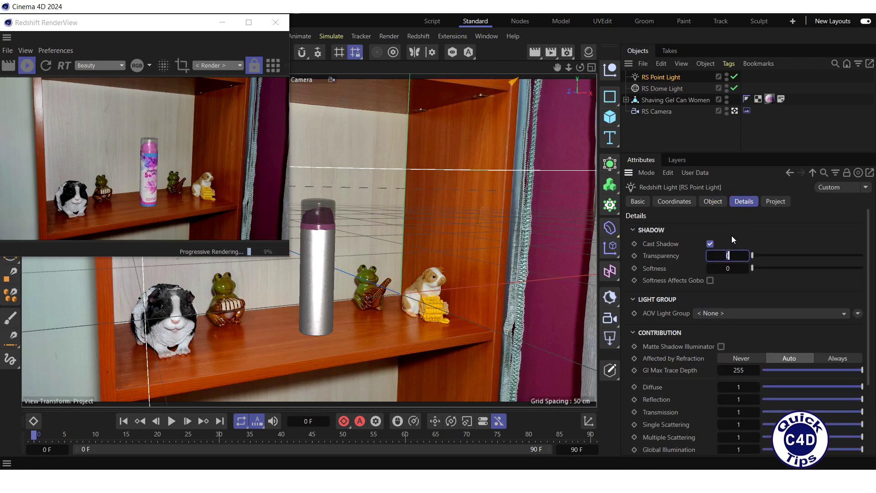
{"action": "type", "text": ".2"}
{"action": "key", "text": "Return"}
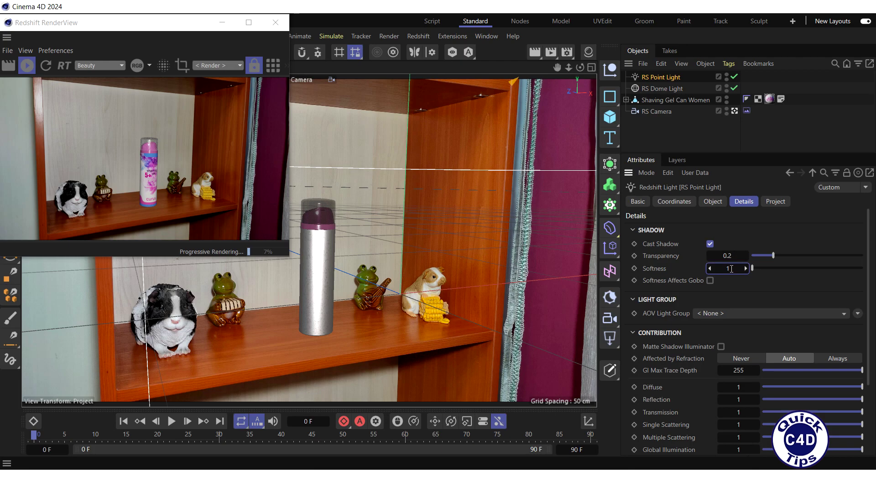
{"action": "key", "text": "Return"}
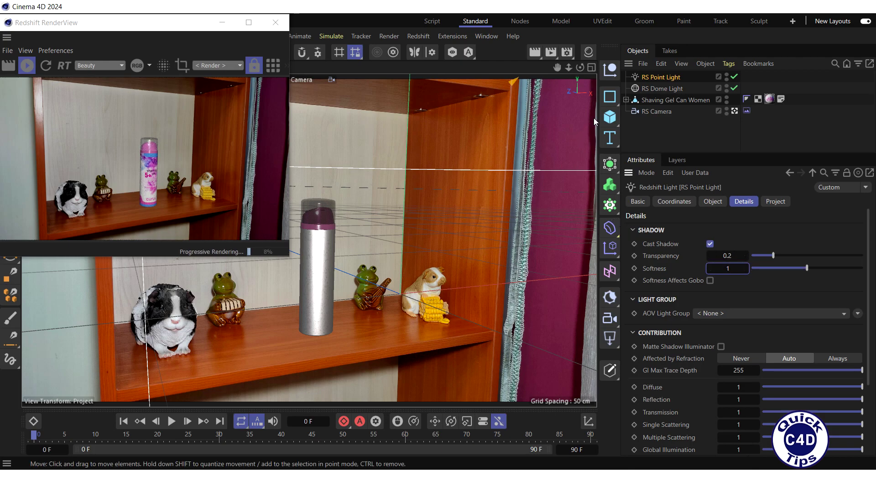
Add a plane object to the scene and set its width to 20 cm
{"action": "left_click", "coordinate": [609, 117]}
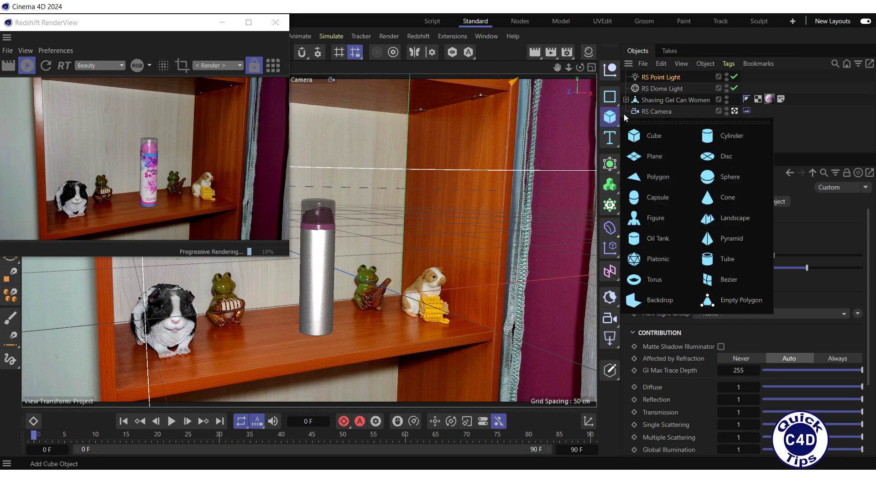
{"action": "left_click", "coordinate": [651, 155]}
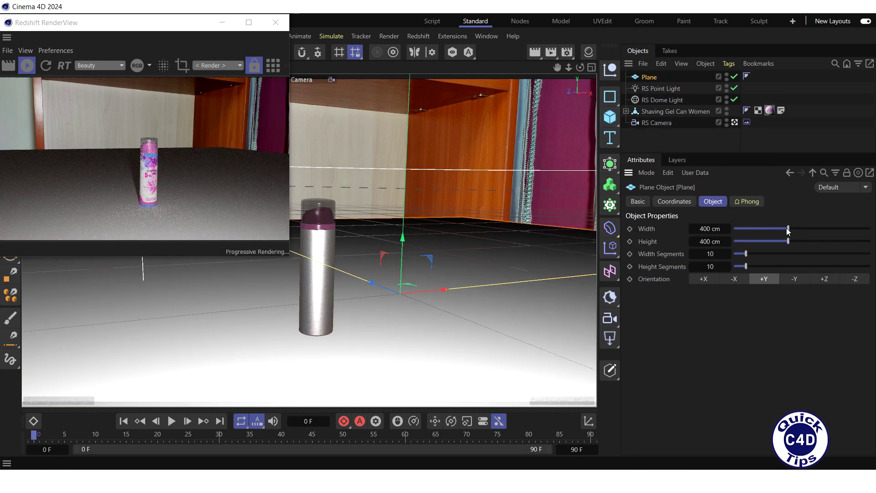
{"action": "left_click_drag", "start_coordinate": [788, 228], "coordinate": [757, 228]}
{"action": "double_click", "coordinate": [710, 229]}
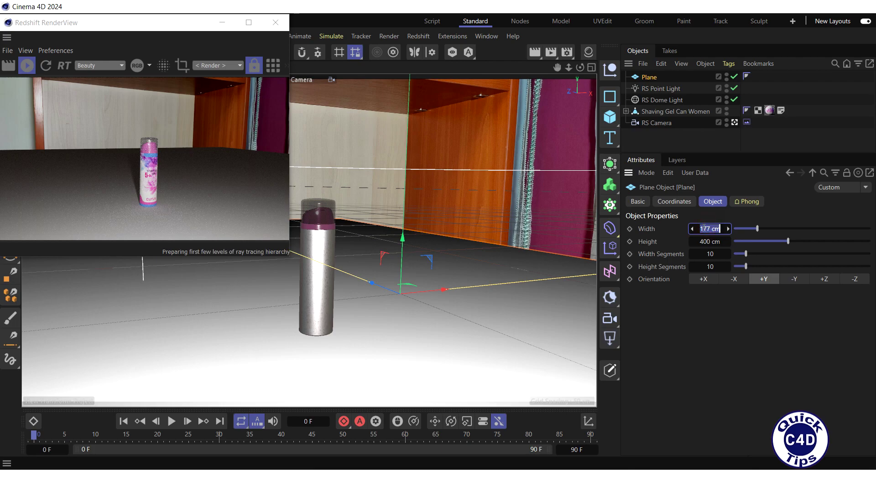
{"action": "type", "text": "20"}
{"action": "key", "text": "Return"}
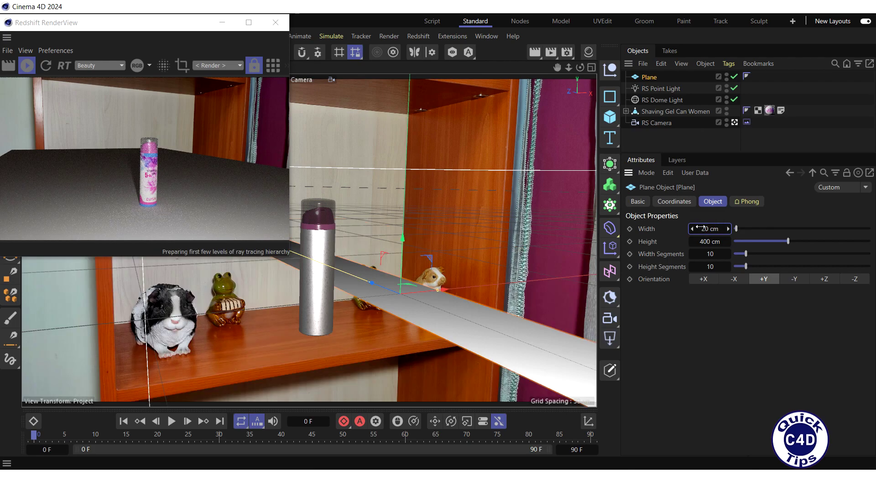
Set the plane's height to 24.6 cm and move it onto the shelf surface beneath the shaving can
{"action": "double_click", "coordinate": [704, 241]}
{"action": "key", "text": "BackSpace"}
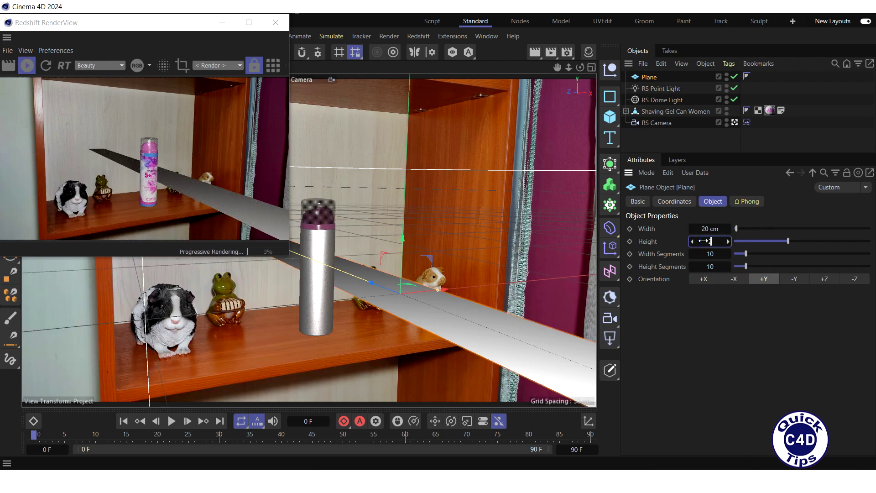
{"action": "type", "text": "24.6"}
{"action": "key", "text": "Return"}
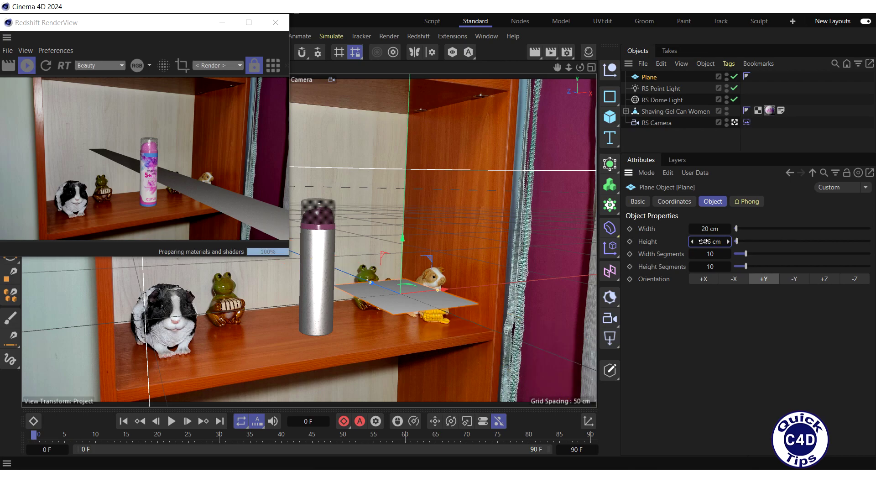
{"action": "left_click_drag", "start_coordinate": [378, 288], "coordinate": [337, 330]}
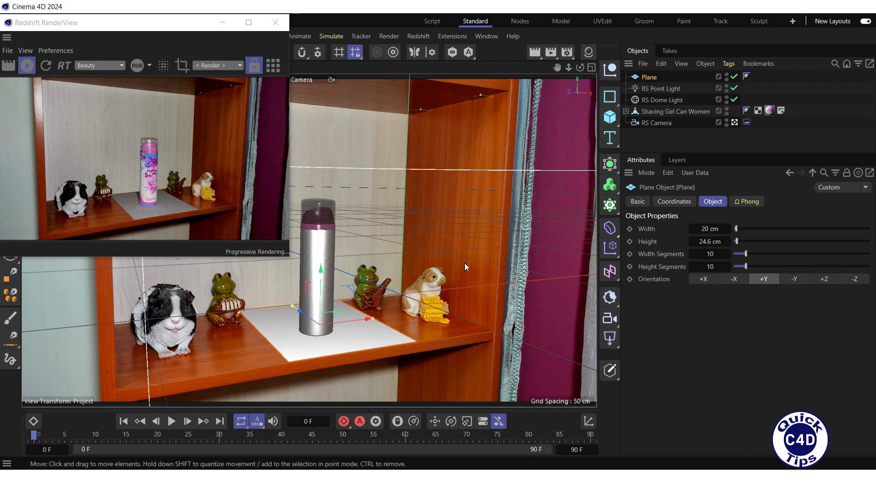
Add a Redshift Object render tag to the shelf plane
{"action": "right_click", "coordinate": [650, 79]}
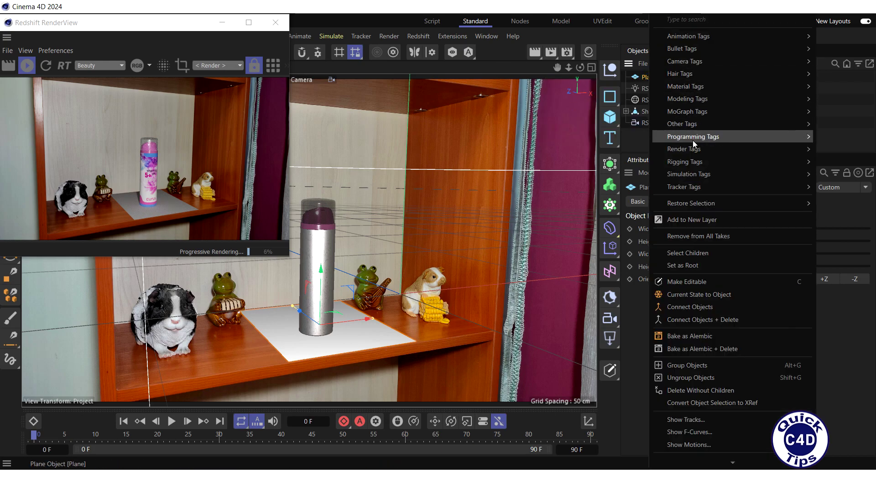
{"action": "mouse_move", "coordinate": [692, 150]}
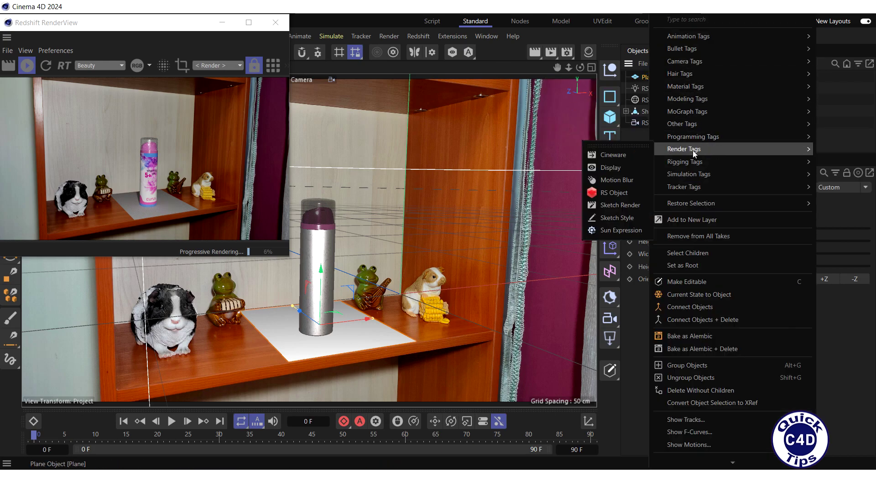
{"action": "left_click", "coordinate": [614, 193]}
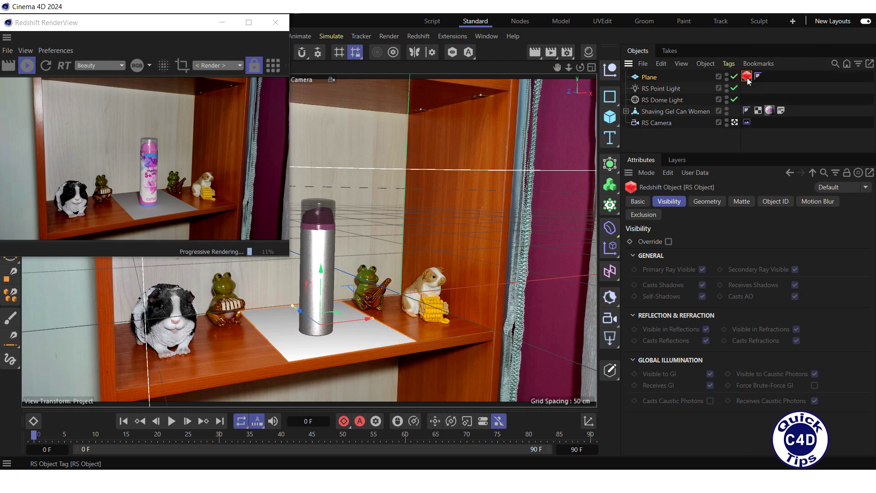
Override the shelf plane's matte settings, enabling the matte and its shadow, with a reflection scale of 1
{"action": "left_click", "coordinate": [741, 202]}
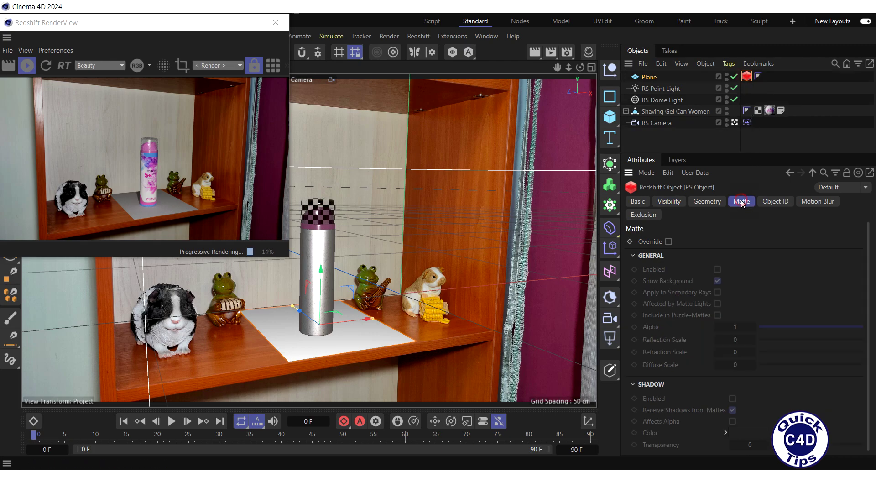
{"action": "left_click", "coordinate": [668, 242]}
{"action": "left_click", "coordinate": [717, 269]}
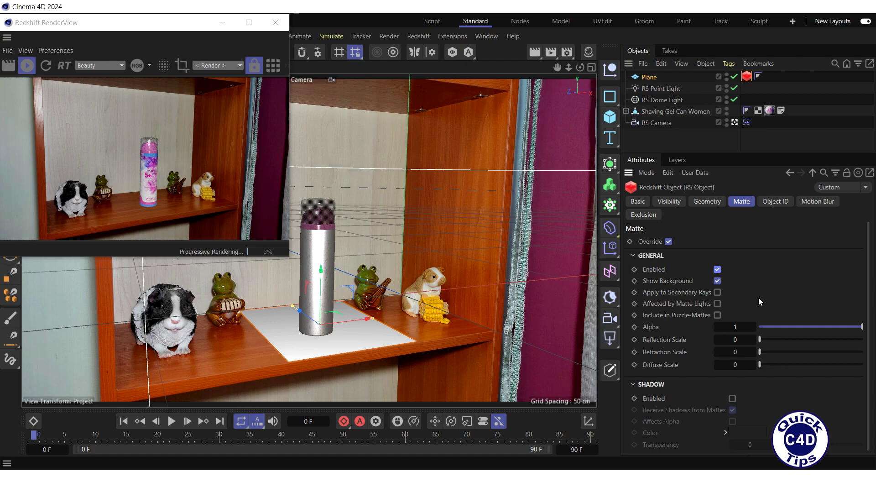
{"action": "left_click_drag", "start_coordinate": [761, 338], "coordinate": [869, 352]}
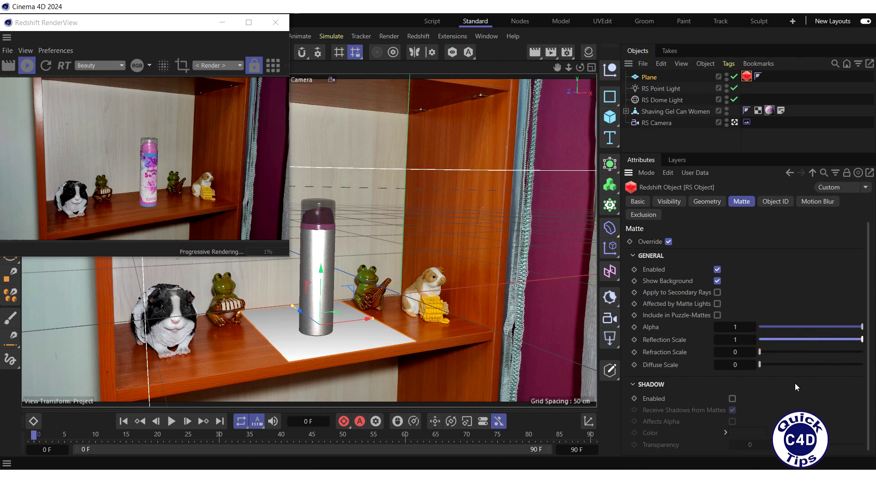
{"action": "left_click", "coordinate": [733, 398]}
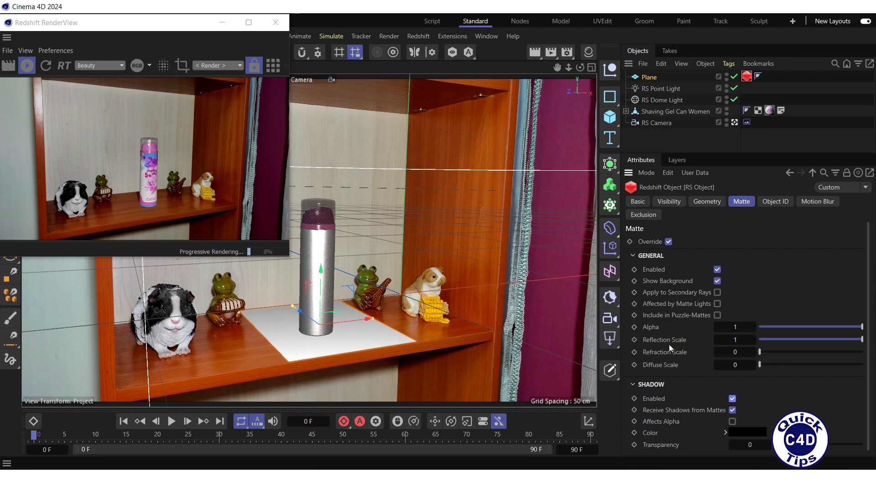
Create a new default material and apply it to the shelf plane
{"action": "left_click", "coordinate": [589, 53]}
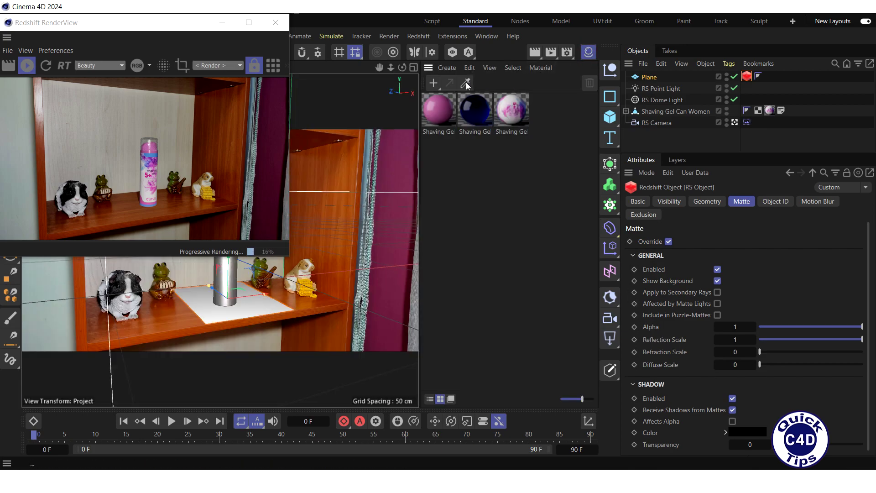
{"action": "left_click", "coordinate": [431, 82]}
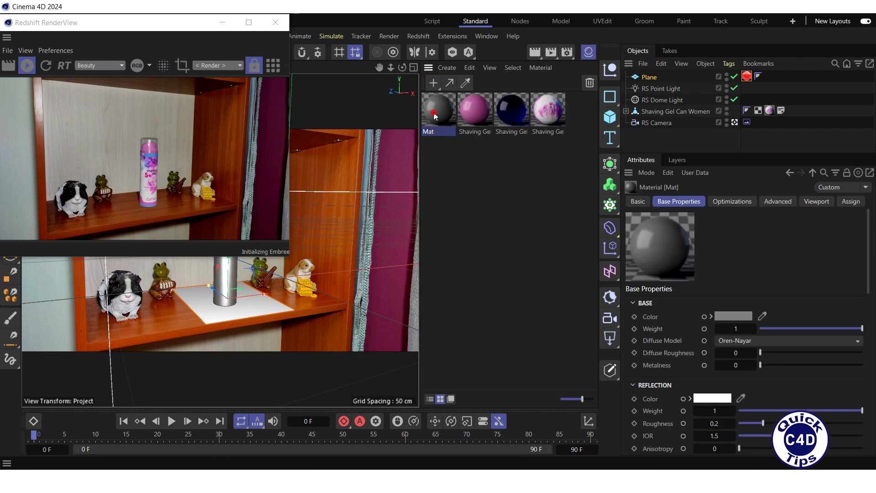
{"action": "left_click_drag", "start_coordinate": [434, 114], "coordinate": [650, 78]}
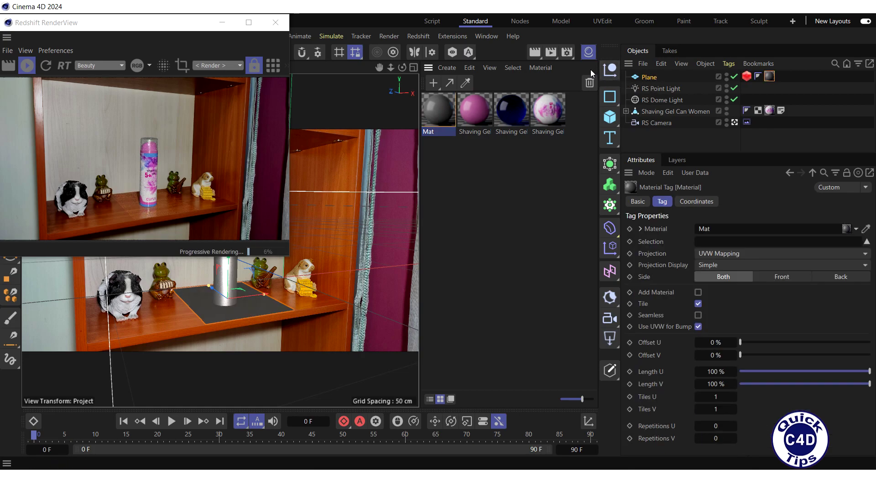
{"action": "left_click", "coordinate": [588, 53]}
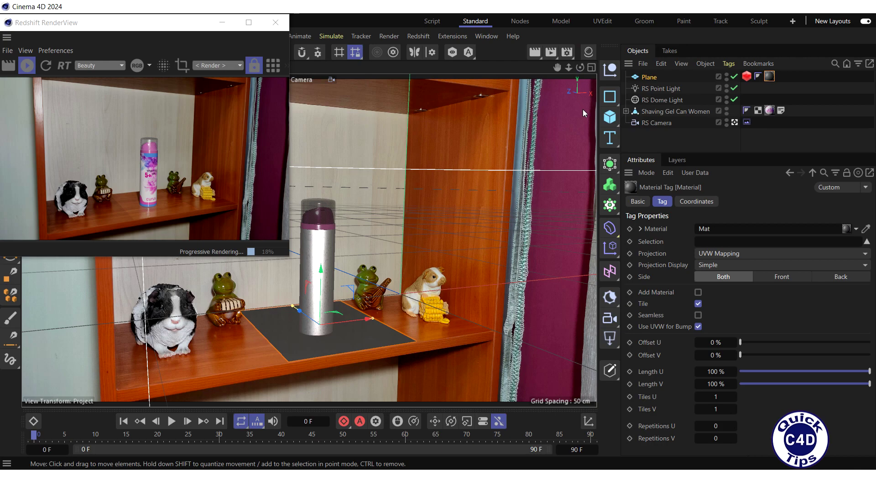
Add a second plane 20 cm wide and 25 cm high
{"action": "left_click", "coordinate": [613, 120]}
{"action": "left_click", "coordinate": [654, 154]}
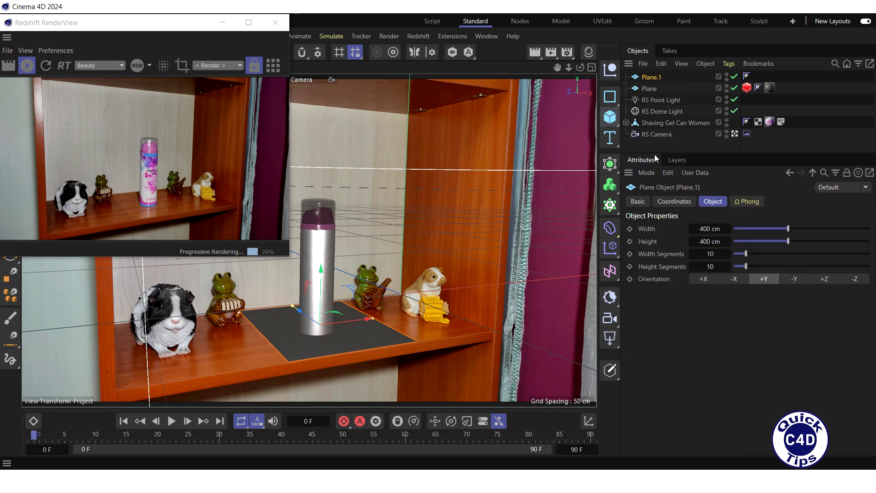
{"action": "left_click", "coordinate": [708, 231]}
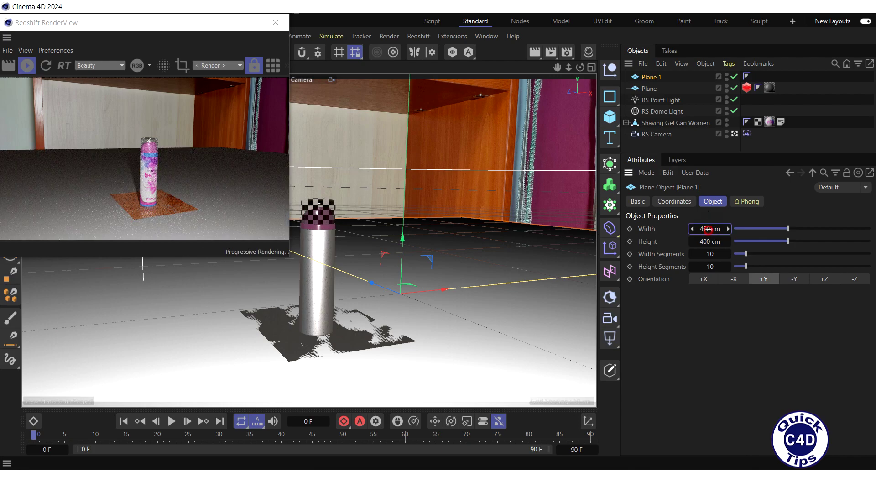
{"action": "type", "text": "20"}
{"action": "key", "text": "Return"}
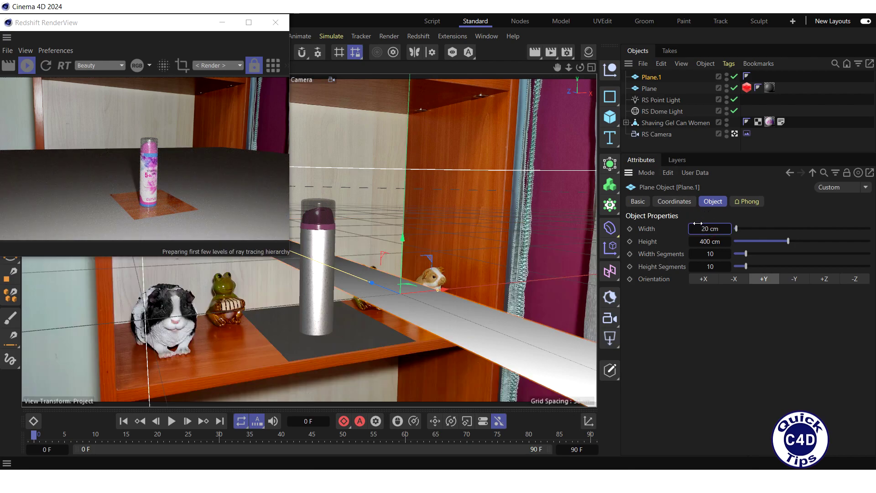
{"action": "left_click", "coordinate": [705, 242]}
{"action": "type", "text": "15"}
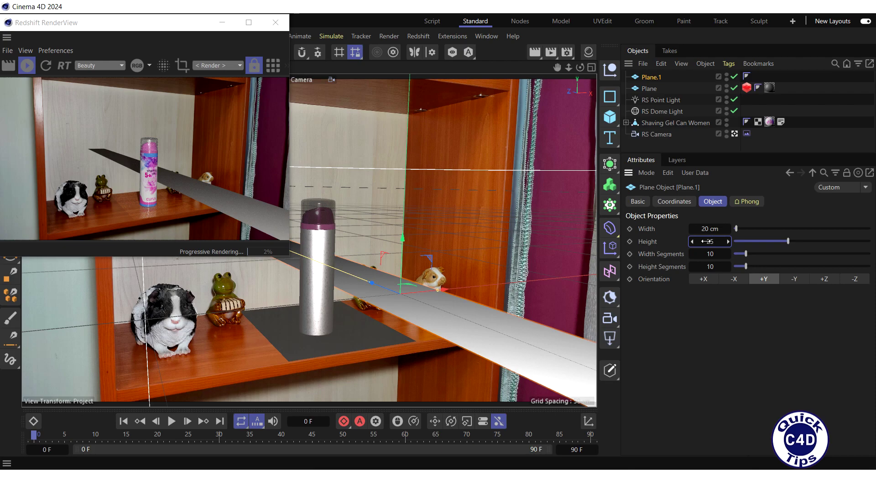
{"action": "key", "text": "Return"}
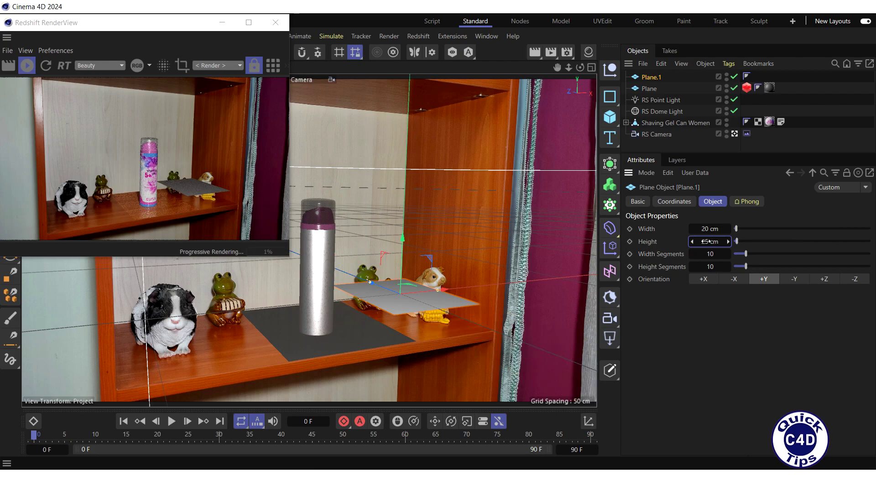
Stand the second plane upright by setting its pitch rotation to 90°
{"action": "left_click", "coordinate": [671, 203]}
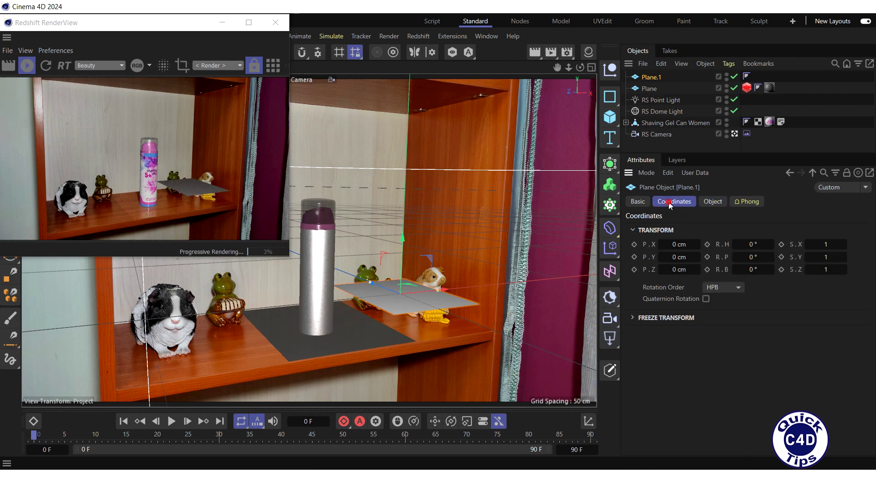
{"action": "left_click", "coordinate": [751, 258]}
{"action": "type", "text": "90"}
{"action": "key", "text": "Return"}
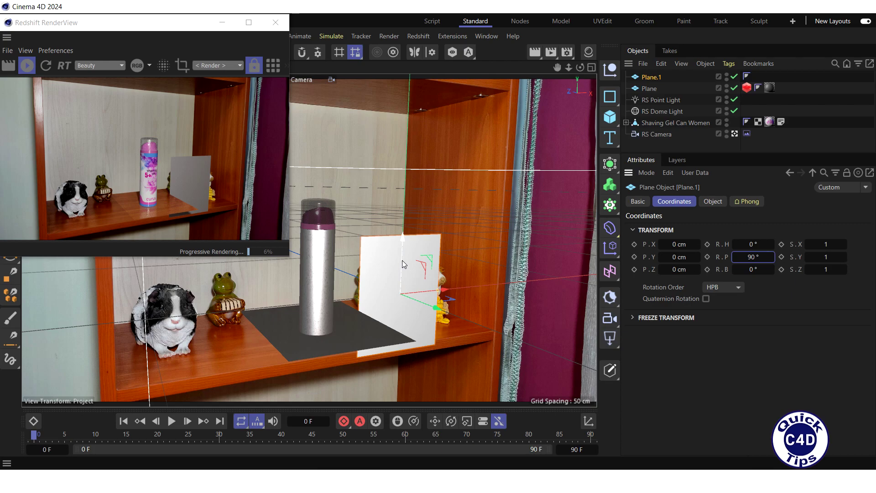
Raise the upright plane to about 11.9 cm in Y and shift it behind the can, to about -24.2 cm in X
{"action": "left_click_drag", "start_coordinate": [402, 260], "coordinate": [401, 197]}
{"action": "left_click", "coordinate": [436, 237]}
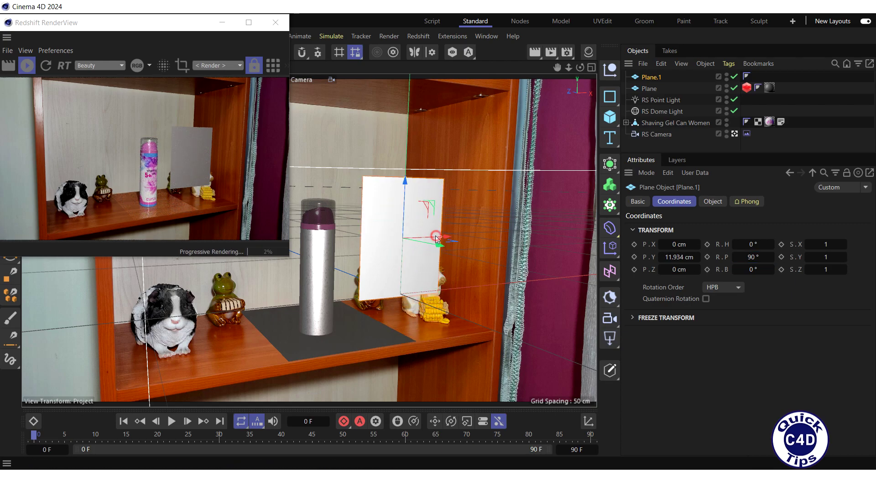
{"action": "left_click_drag", "start_coordinate": [436, 237], "coordinate": [334, 247]}
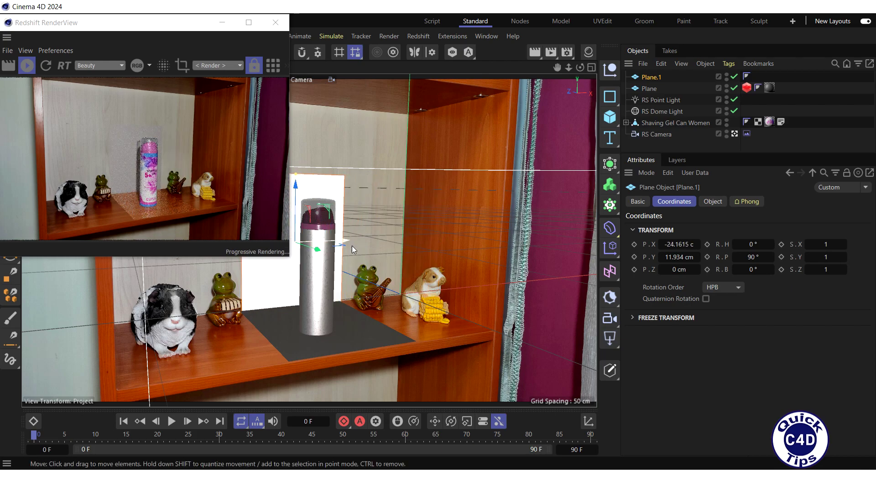
Add a Redshift Object render tag to the upright plane behind the can
{"action": "right_click", "coordinate": [656, 77]}
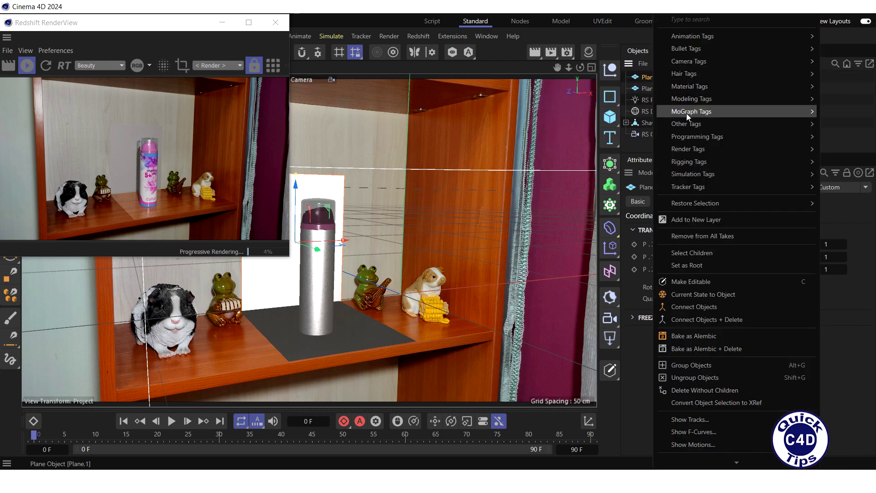
{"action": "mouse_move", "coordinate": [687, 149]}
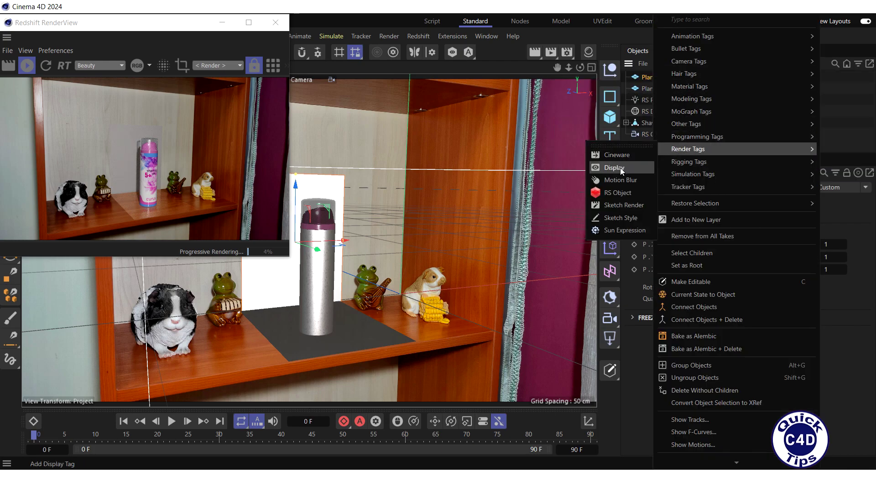
{"action": "left_click", "coordinate": [617, 193]}
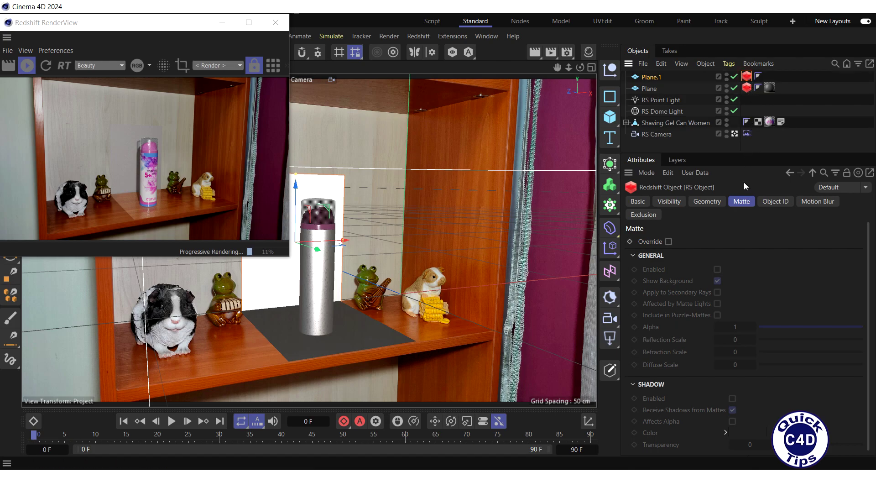
Override the upright plane's matte settings, enabling both the matte and its shadow
{"action": "left_click", "coordinate": [742, 201]}
{"action": "left_click", "coordinate": [668, 242]}
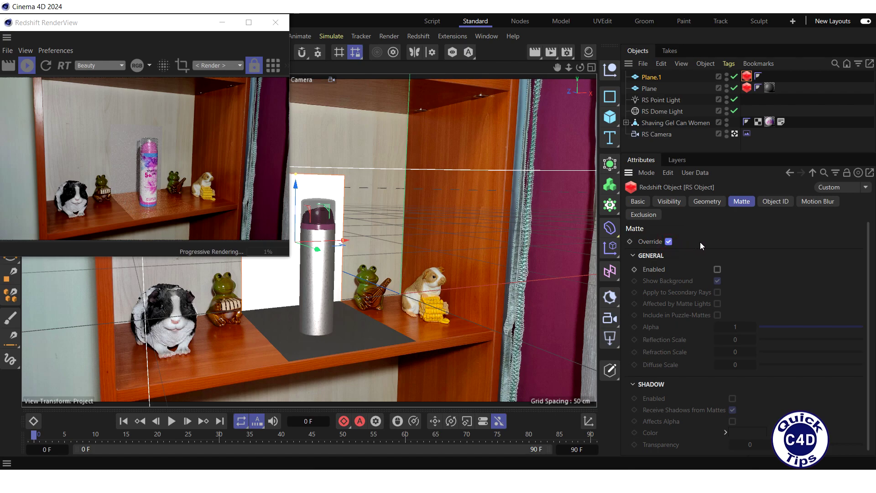
{"action": "left_click", "coordinate": [717, 269]}
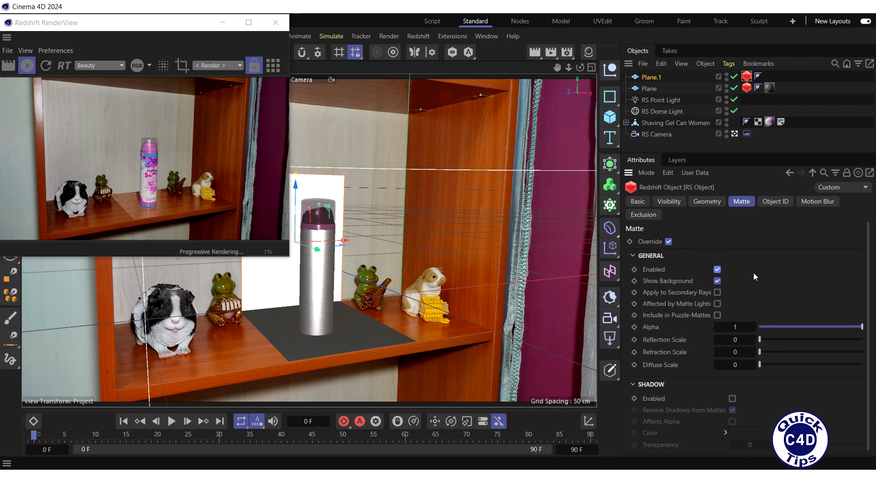
{"action": "left_click", "coordinate": [733, 399]}
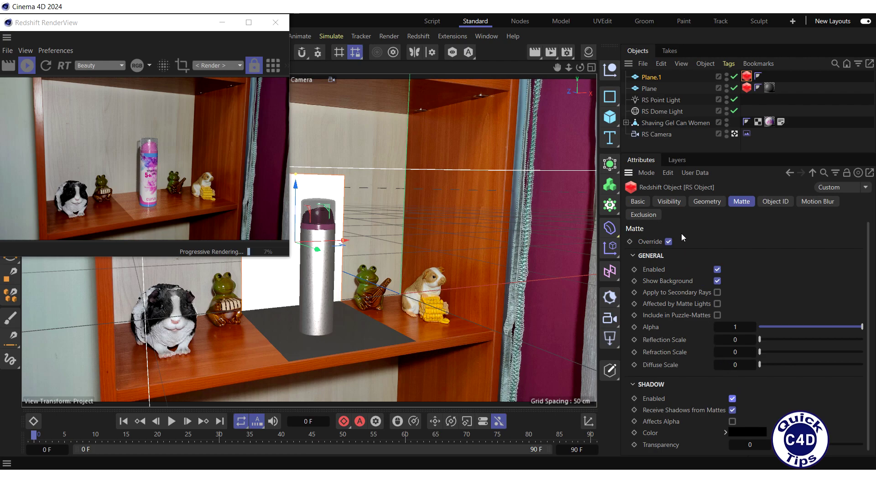
Override the upright plane's visibility with Secondary Ray Visible off, and render the scene to the Picture Viewer
{"action": "left_click", "coordinate": [669, 202]}
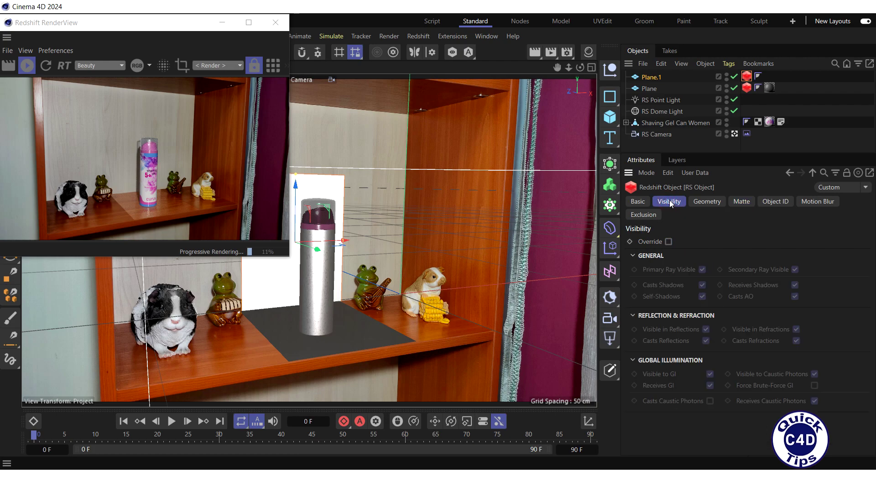
{"action": "left_click", "coordinate": [668, 242]}
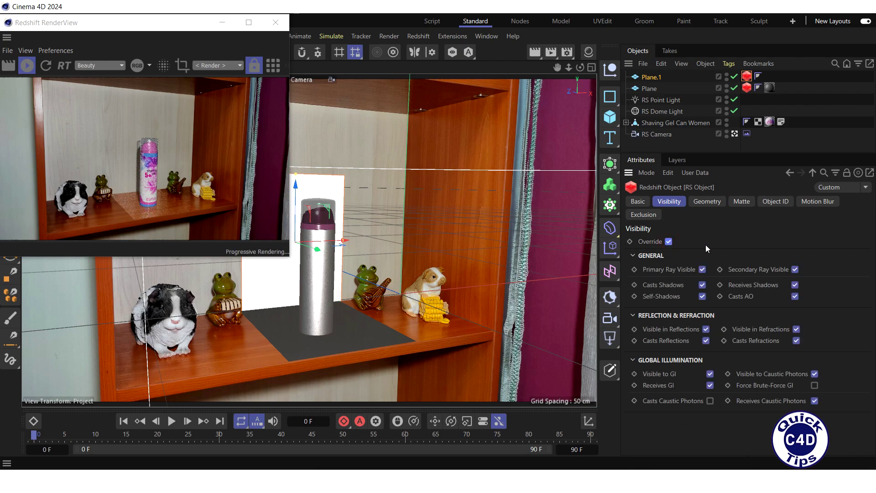
{"action": "left_click", "coordinate": [795, 269]}
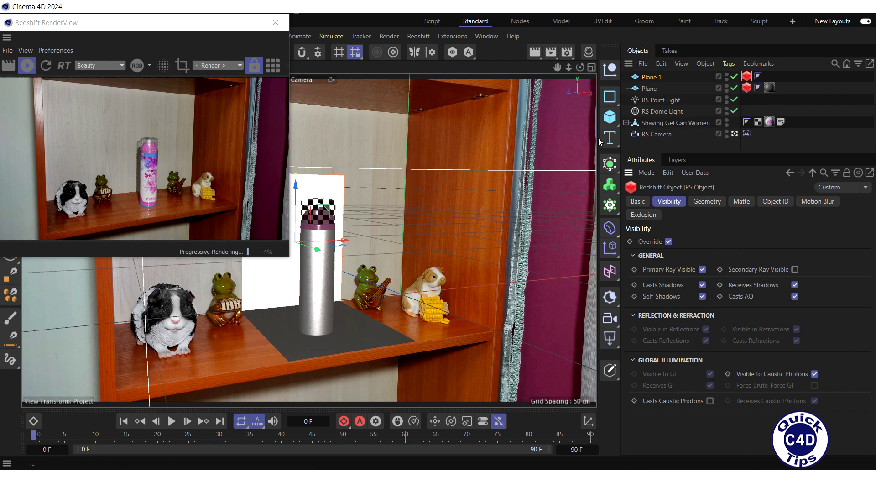
{"action": "left_click", "coordinate": [551, 52]}
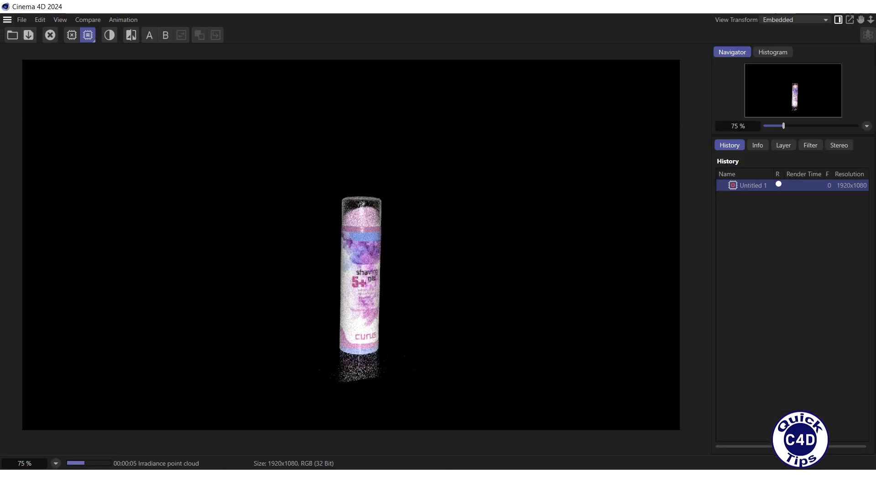